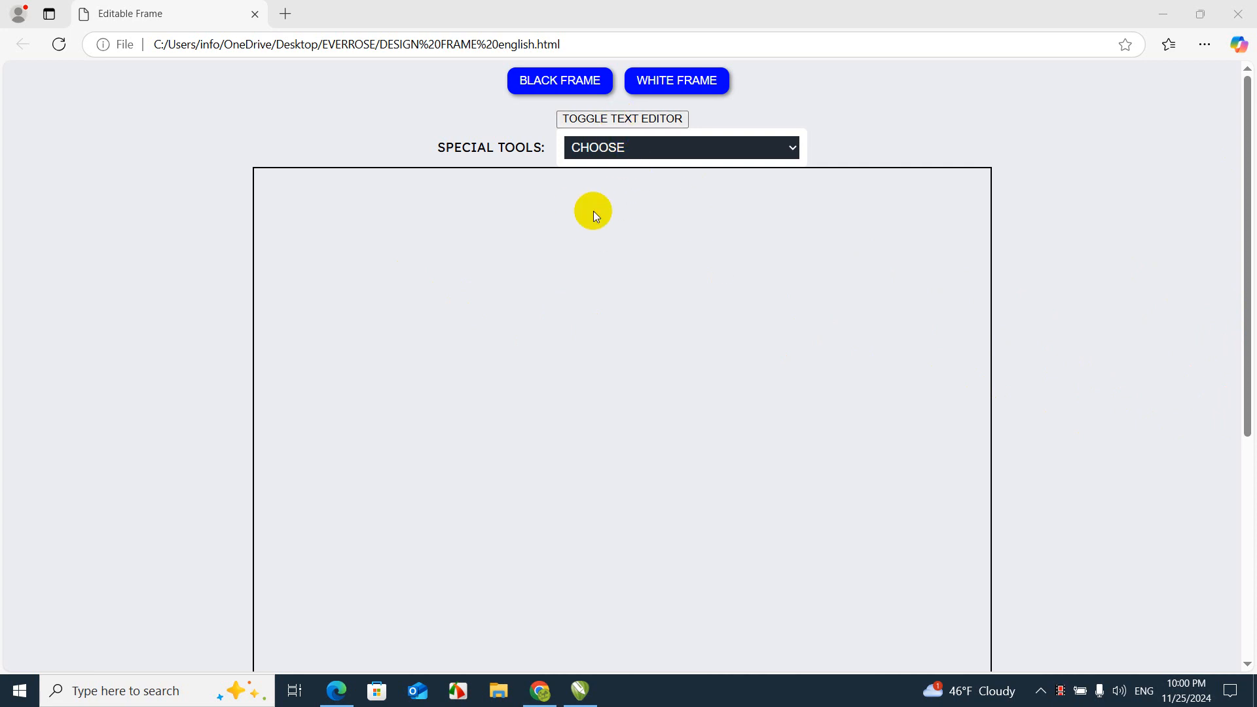
Show the PNG editor tools and import aztec sun.png from the Desktop's New folder into the frame
{"action": "scroll", "coordinate": [592, 216], "scroll_direction": "down", "scroll_amount": 5}
{"action": "left_click", "coordinate": [610, 617]}
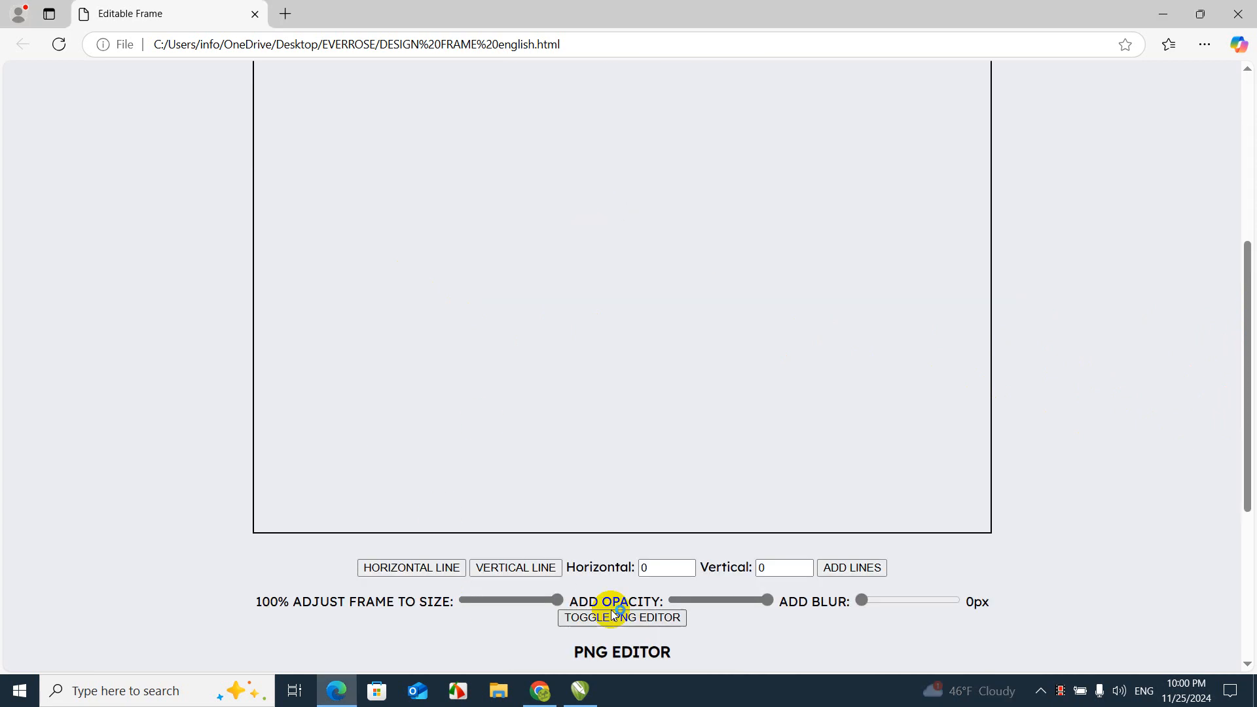
{"action": "scroll", "coordinate": [486, 500], "scroll_direction": "down", "scroll_amount": 5}
{"action": "left_click", "coordinate": [72, 365]}
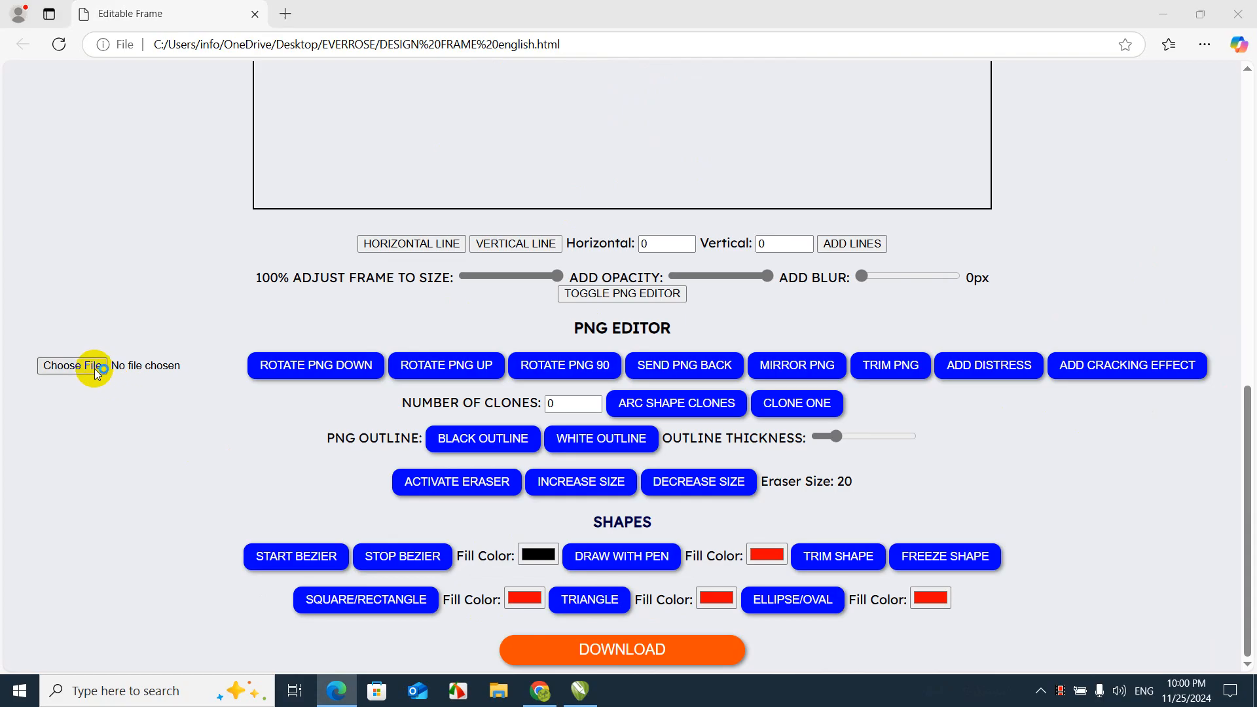
{"action": "left_click", "coordinate": [71, 124]}
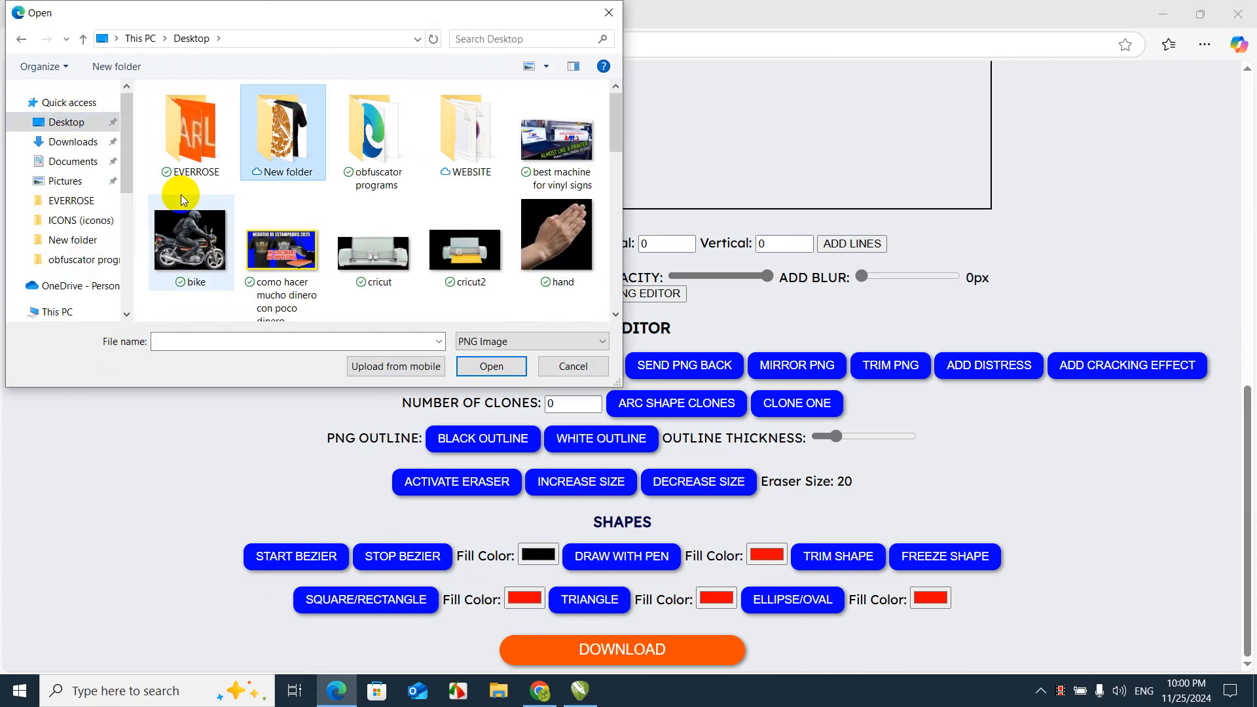
{"action": "double_click", "coordinate": [269, 136]}
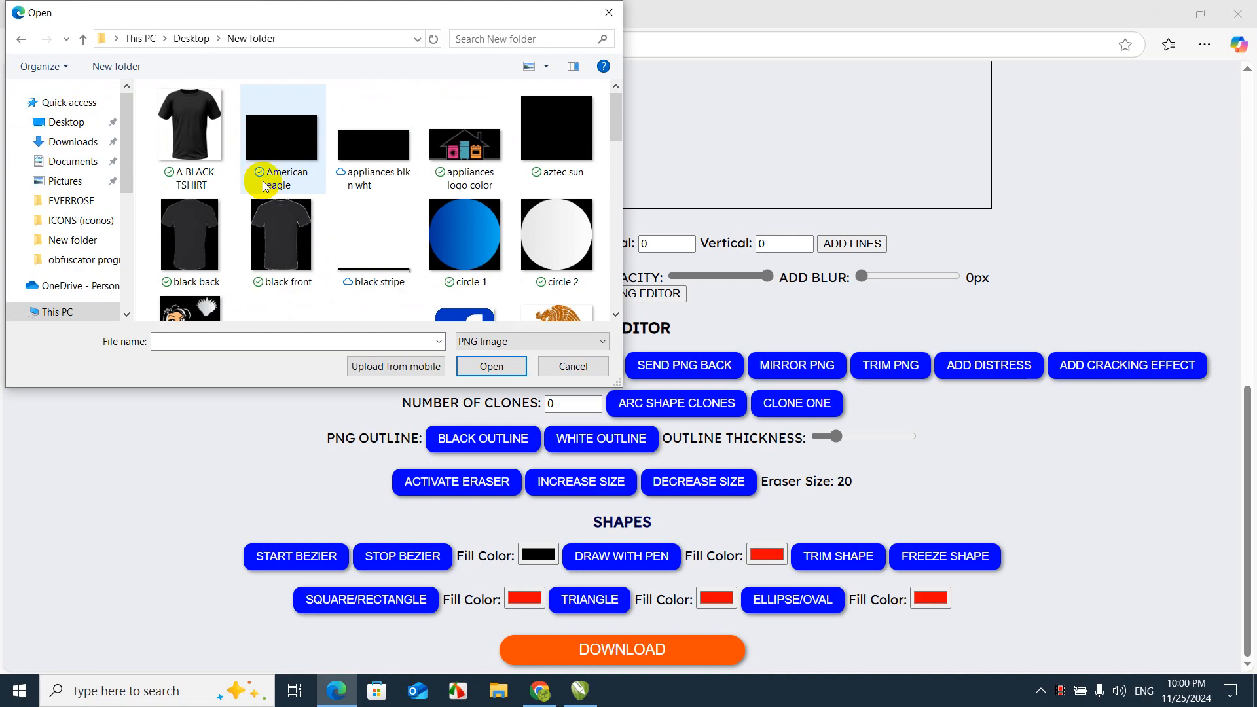
{"action": "left_click", "coordinate": [534, 155]}
{"action": "double_click", "coordinate": [559, 157]}
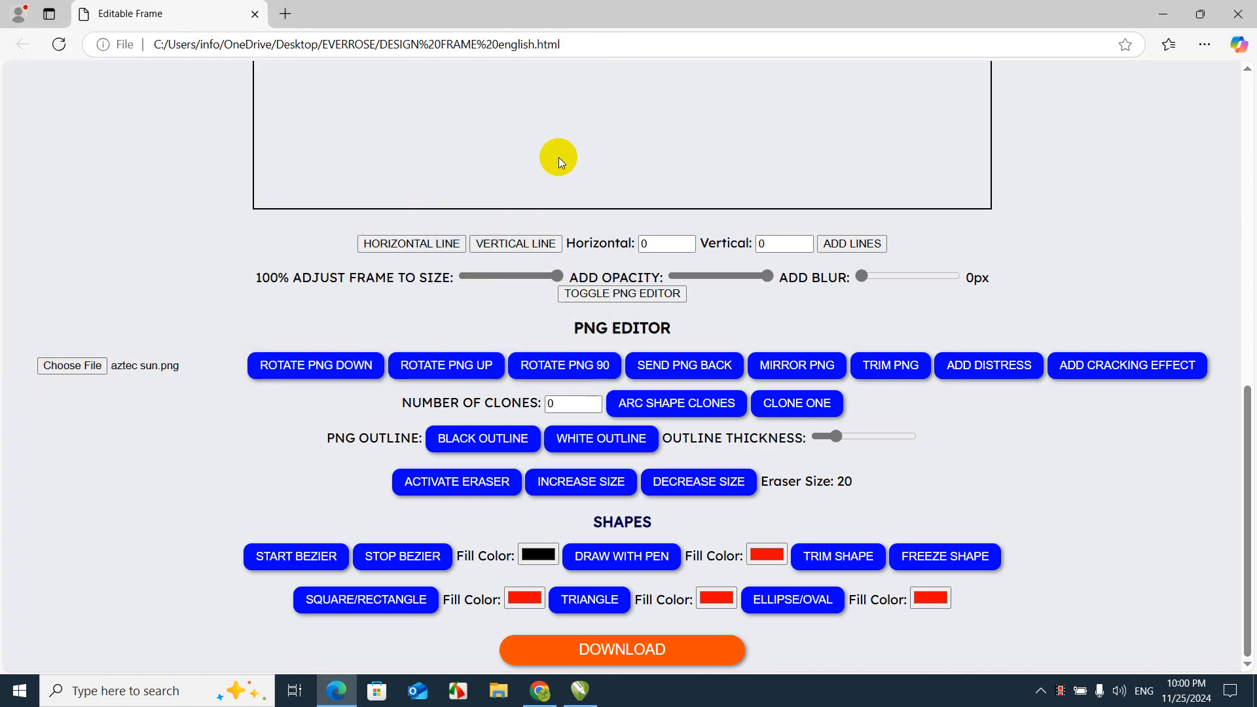
Enlarge the aztec sun to about two thirds of the frame's width and move it down, leaving room above it
{"action": "scroll", "coordinate": [559, 157], "scroll_direction": "up", "scroll_amount": 10}
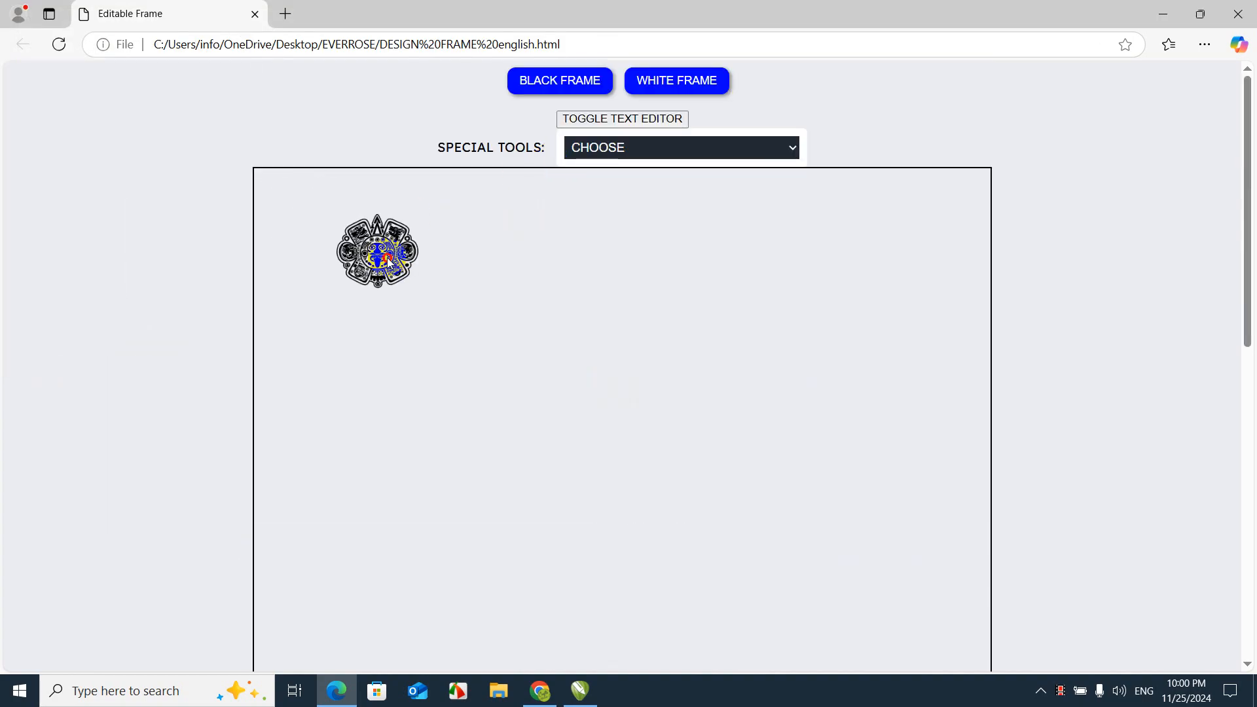
{"action": "left_click", "coordinate": [401, 269]}
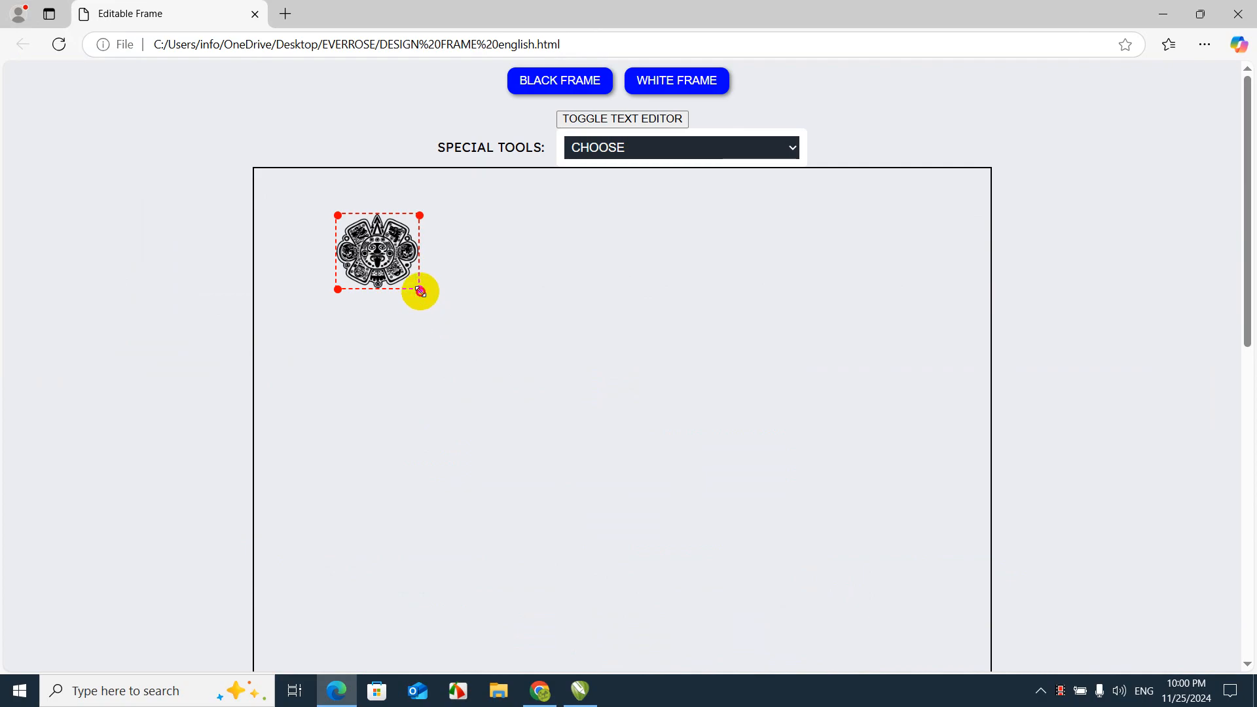
{"action": "left_click_drag", "start_coordinate": [420, 291], "coordinate": [848, 653]}
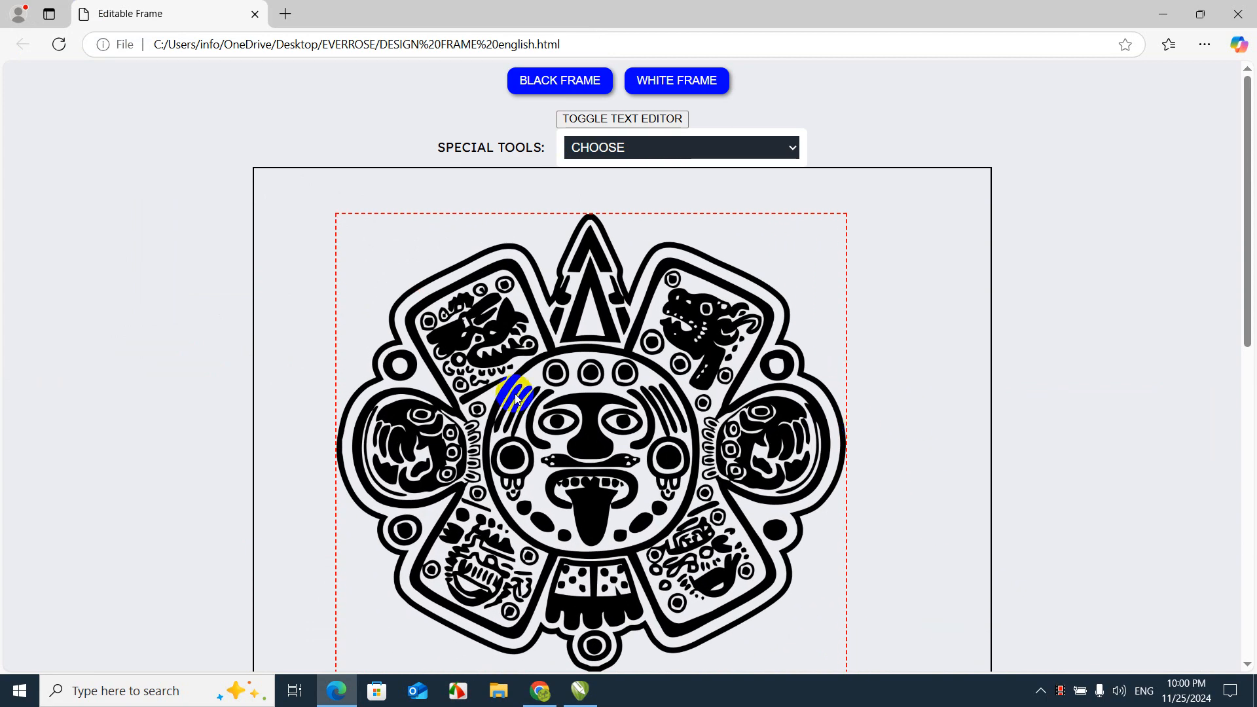
{"action": "scroll", "coordinate": [479, 352], "scroll_direction": "down", "scroll_amount": 5}
{"action": "scroll", "coordinate": [477, 343], "scroll_direction": "up", "scroll_amount": 5}
{"action": "left_click_drag", "start_coordinate": [501, 307], "coordinate": [539, 453]}
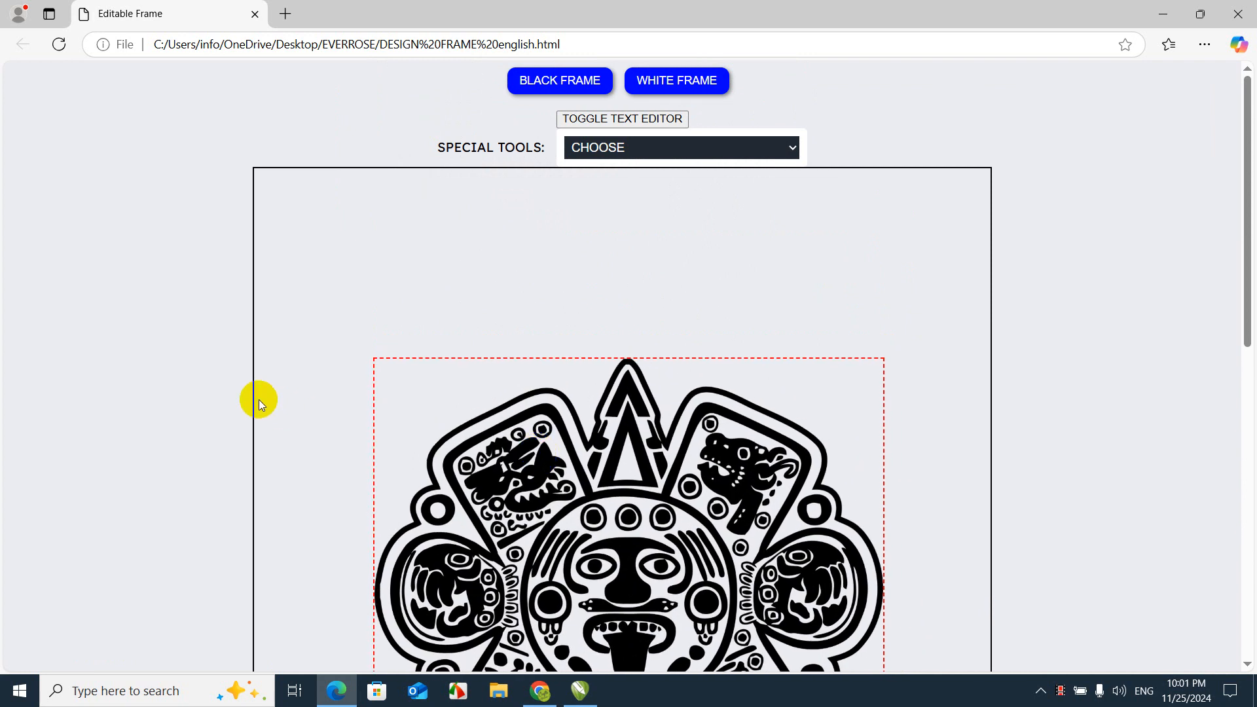
{"action": "left_click", "coordinate": [158, 397]}
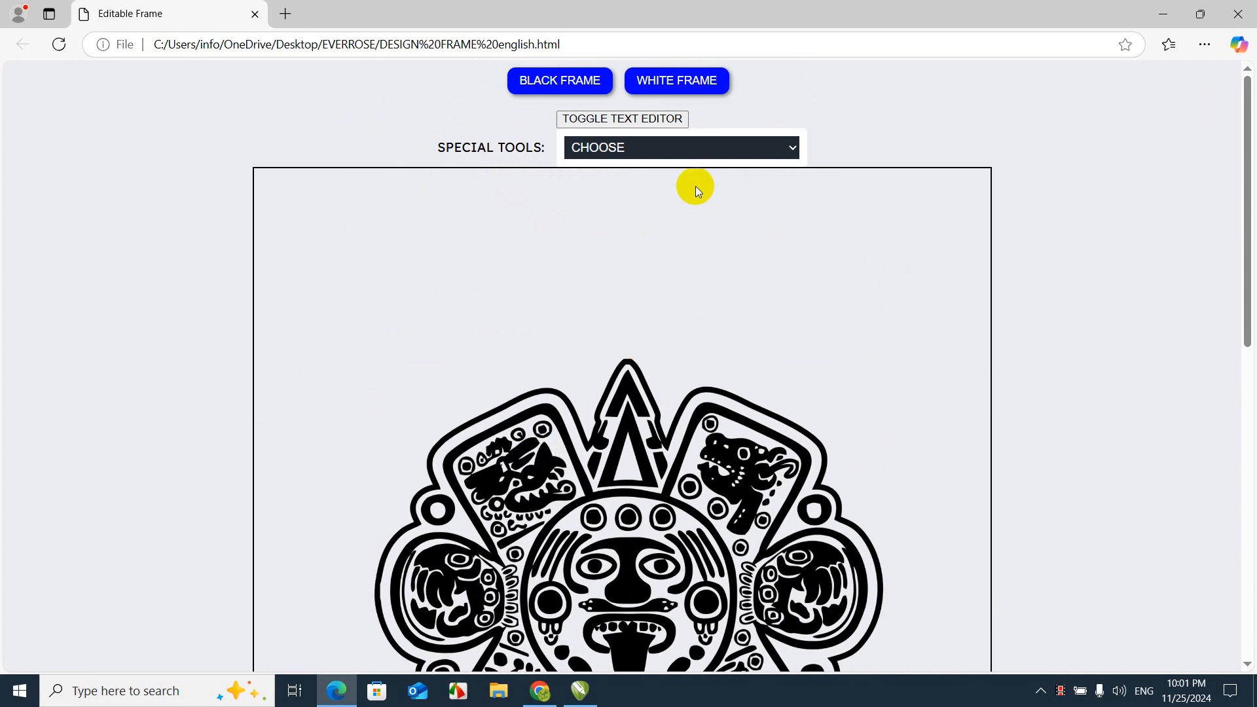
Show the text editor, add the text AZTEC to the frame and place it above the sun
{"action": "left_click", "coordinate": [665, 119]}
{"action": "left_click", "coordinate": [564, 184]}
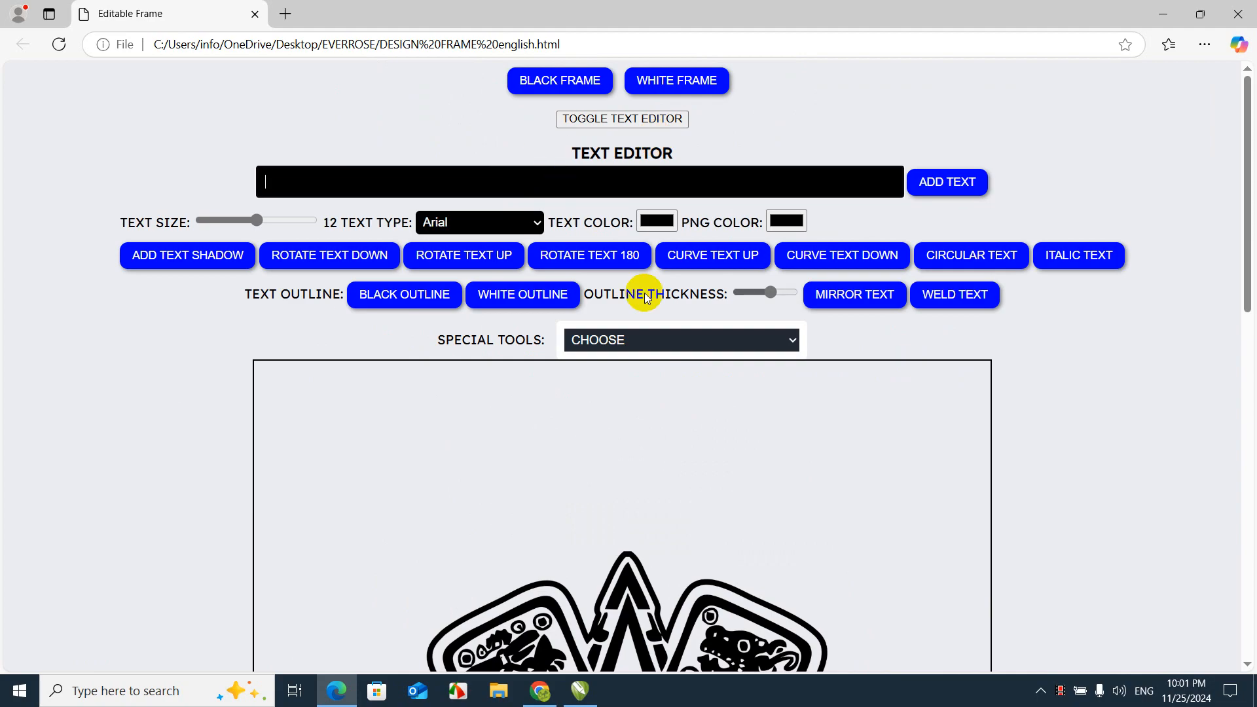
{"action": "type", "text": "AZTEC"}
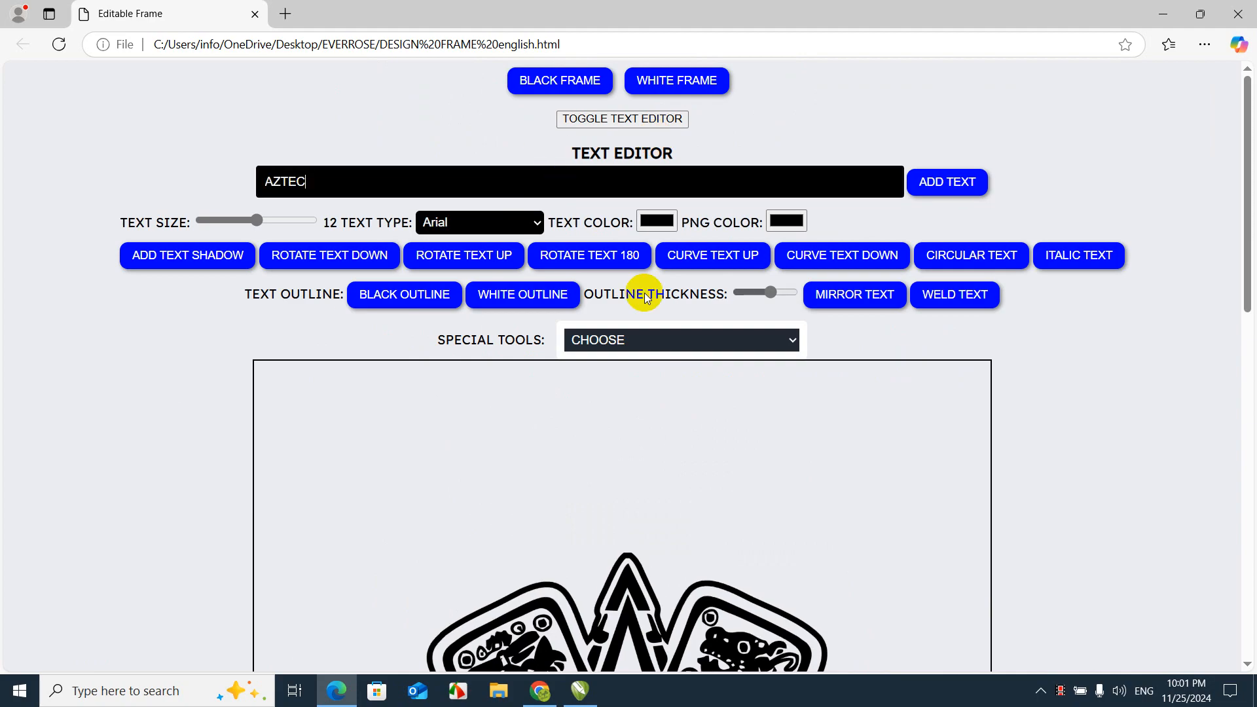
{"action": "left_click", "coordinate": [973, 187]}
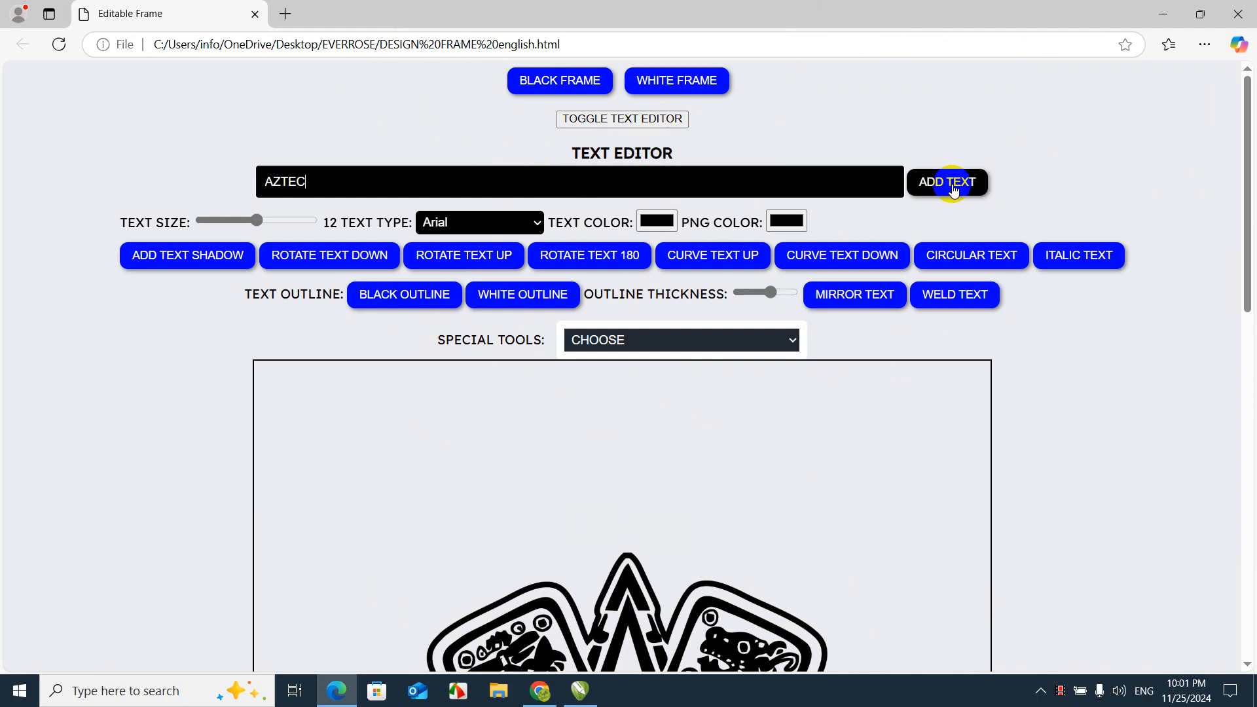
{"action": "left_click", "coordinate": [953, 190]}
{"action": "left_click_drag", "start_coordinate": [513, 392], "coordinate": [683, 419]}
Change the AZTEC text's font to Girassol and reposition the word above the sun's tip
{"action": "left_click", "coordinate": [477, 221]}
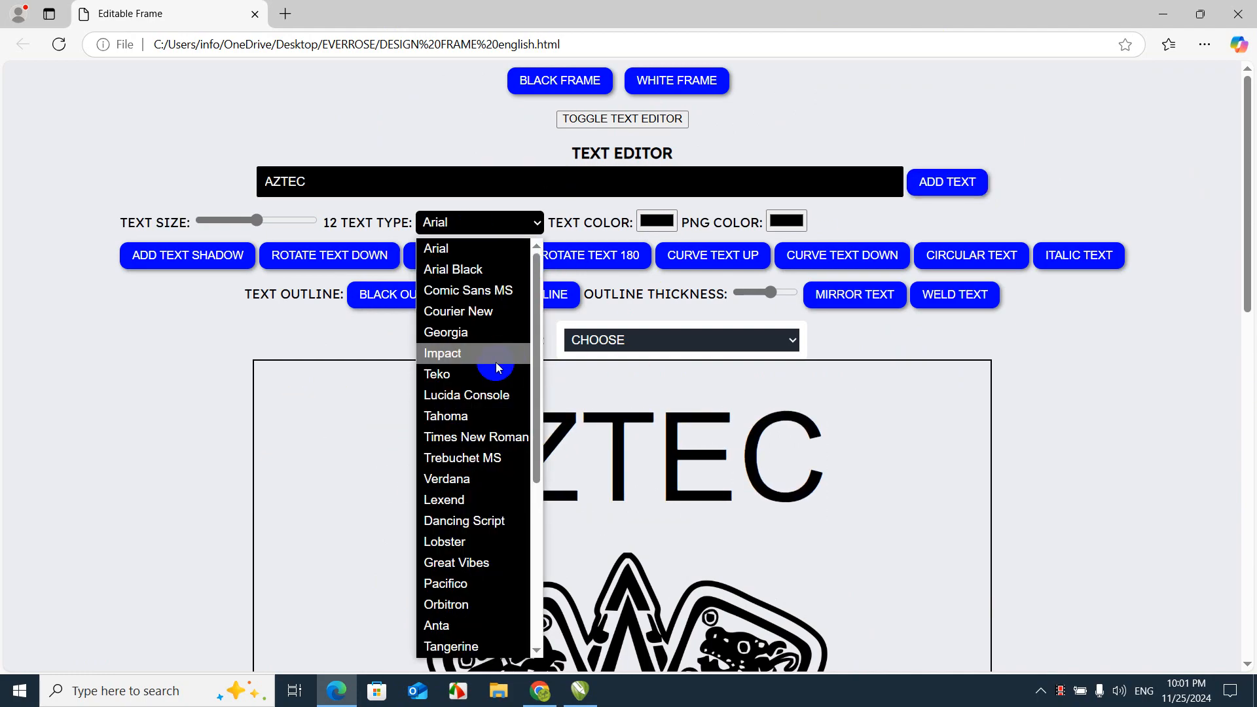
{"action": "scroll", "coordinate": [498, 368], "scroll_direction": "down", "scroll_amount": 5}
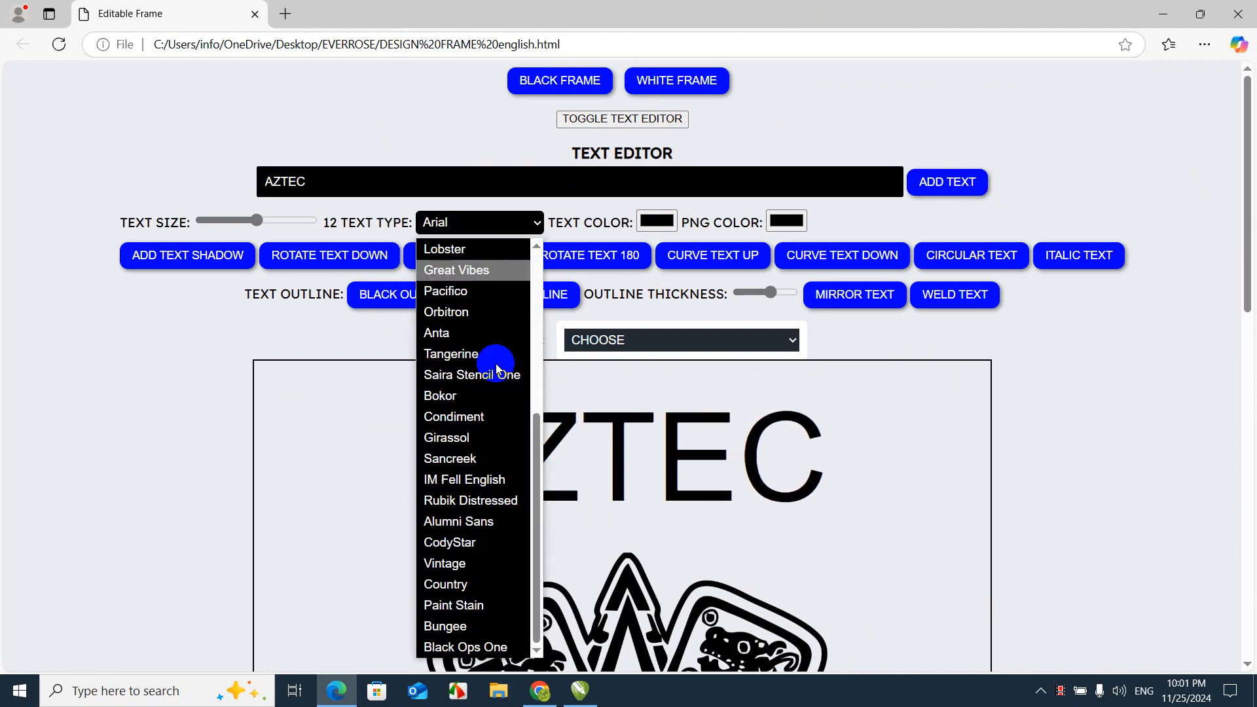
{"action": "left_click", "coordinate": [453, 437]}
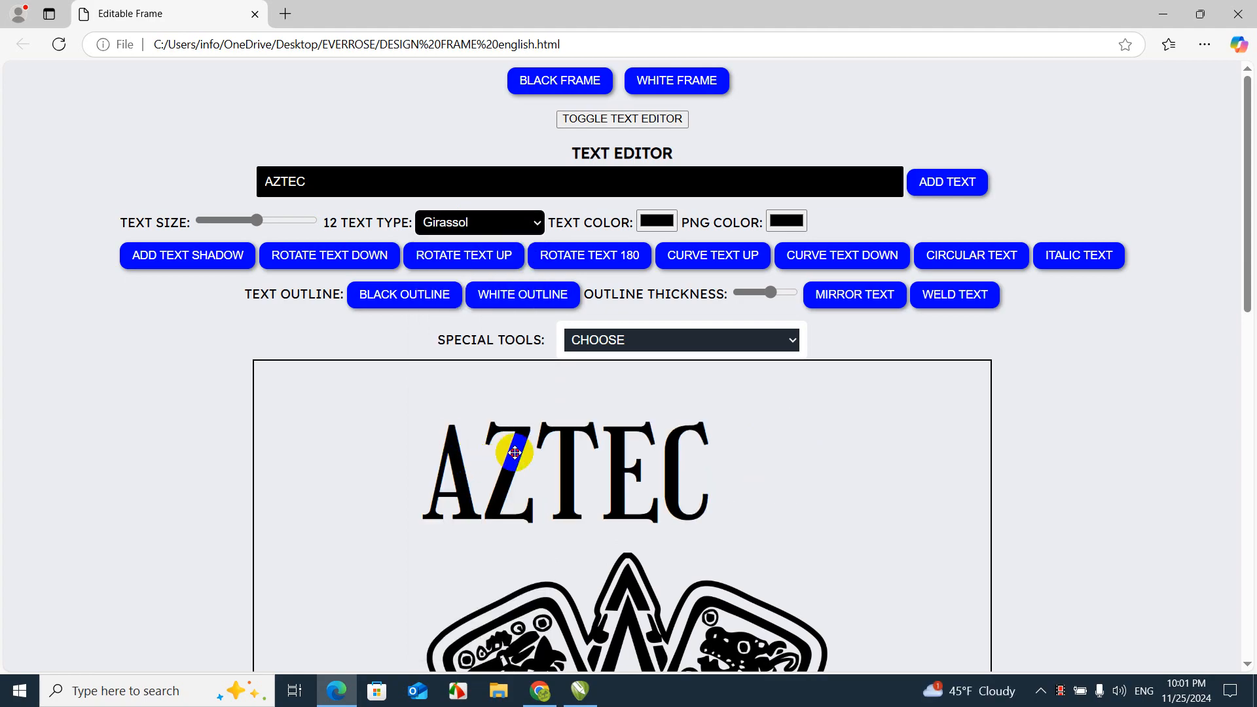
{"action": "left_click_drag", "start_coordinate": [514, 452], "coordinate": [539, 446]}
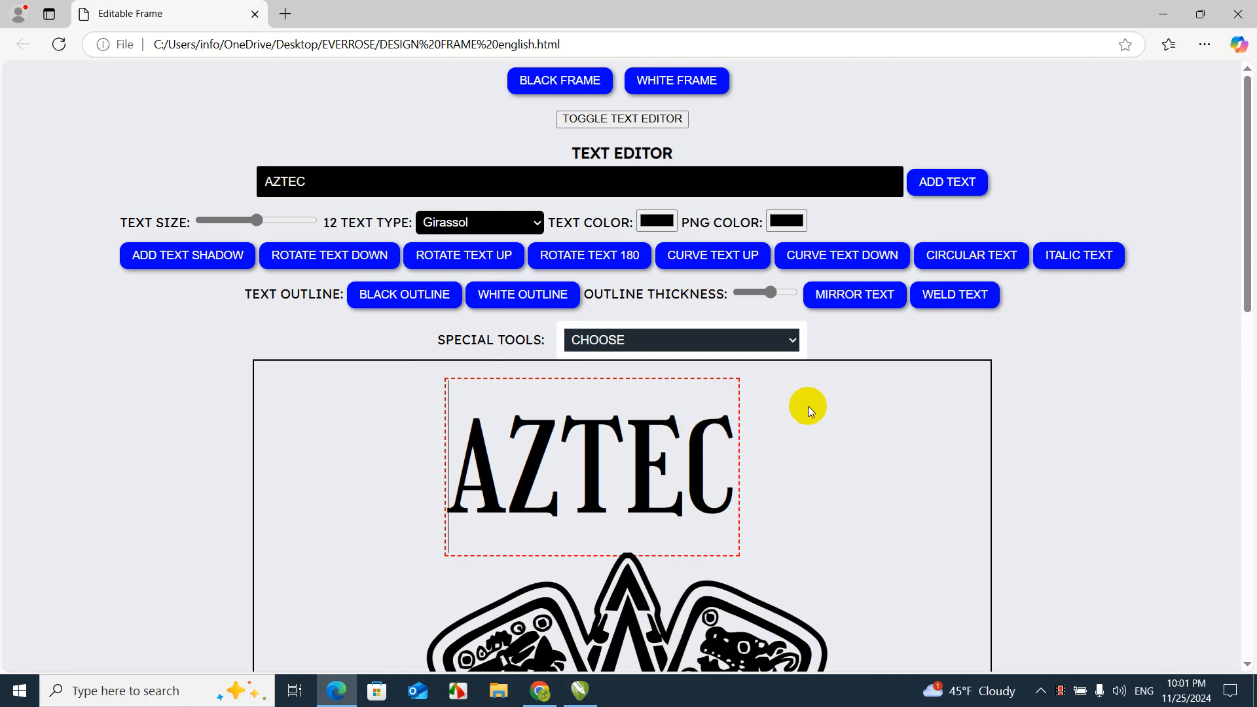
Pad the AZTEC text with blank spaces before and after the word
{"action": "key", "text": "Right"}
{"action": "key", "text": "Right"}
{"action": "key", "text": "Right"}
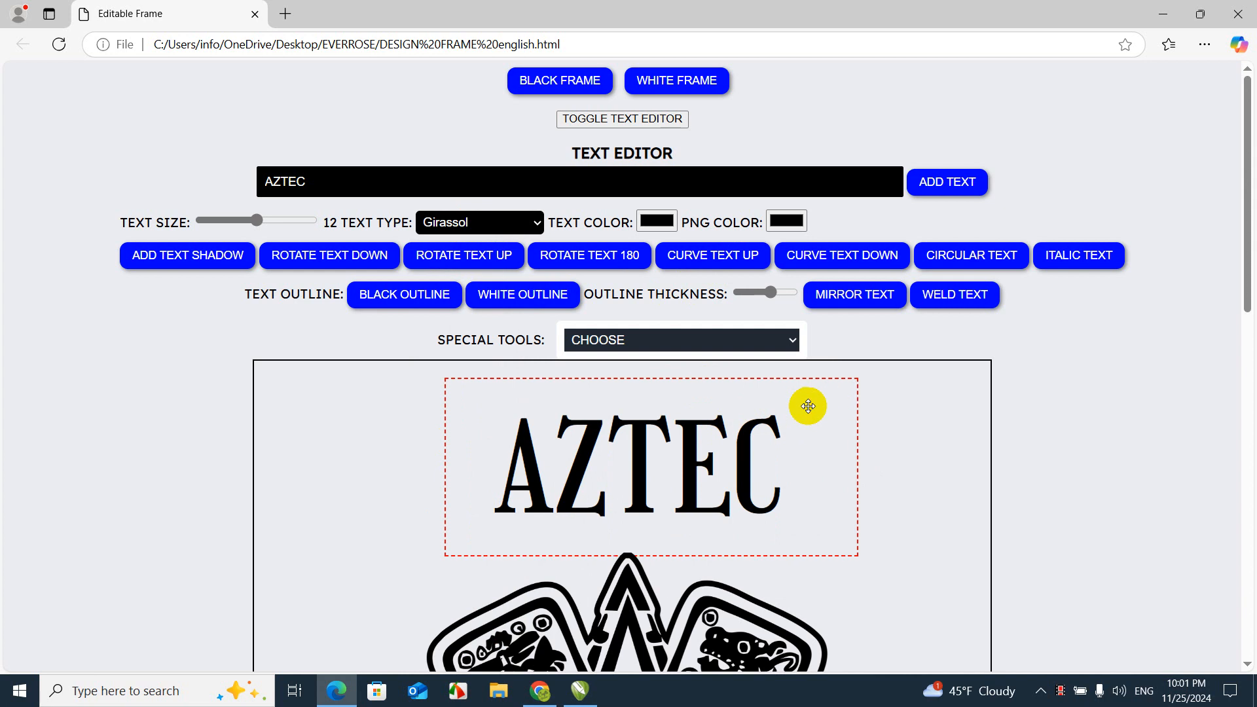
{"action": "key", "text": "Left"}
{"action": "key", "text": "Home"}
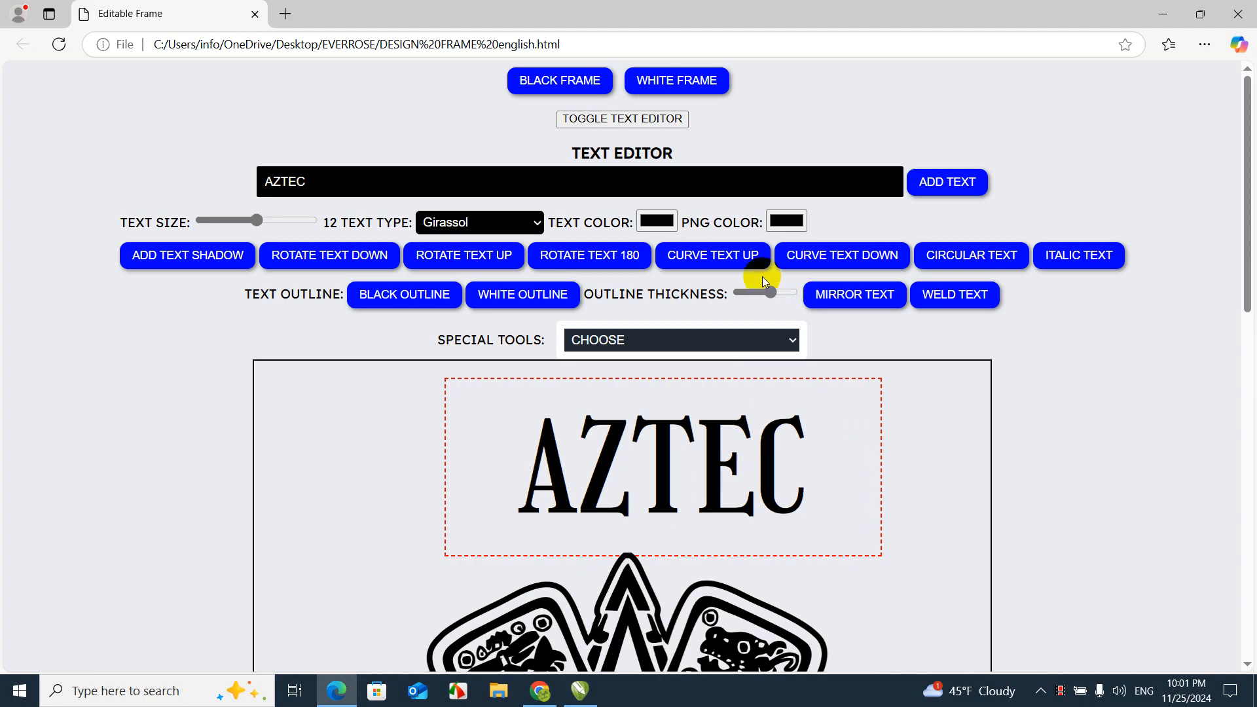
Curve the AZTEC text upward and move the arched word back above the sun
{"action": "left_click", "coordinate": [744, 264]}
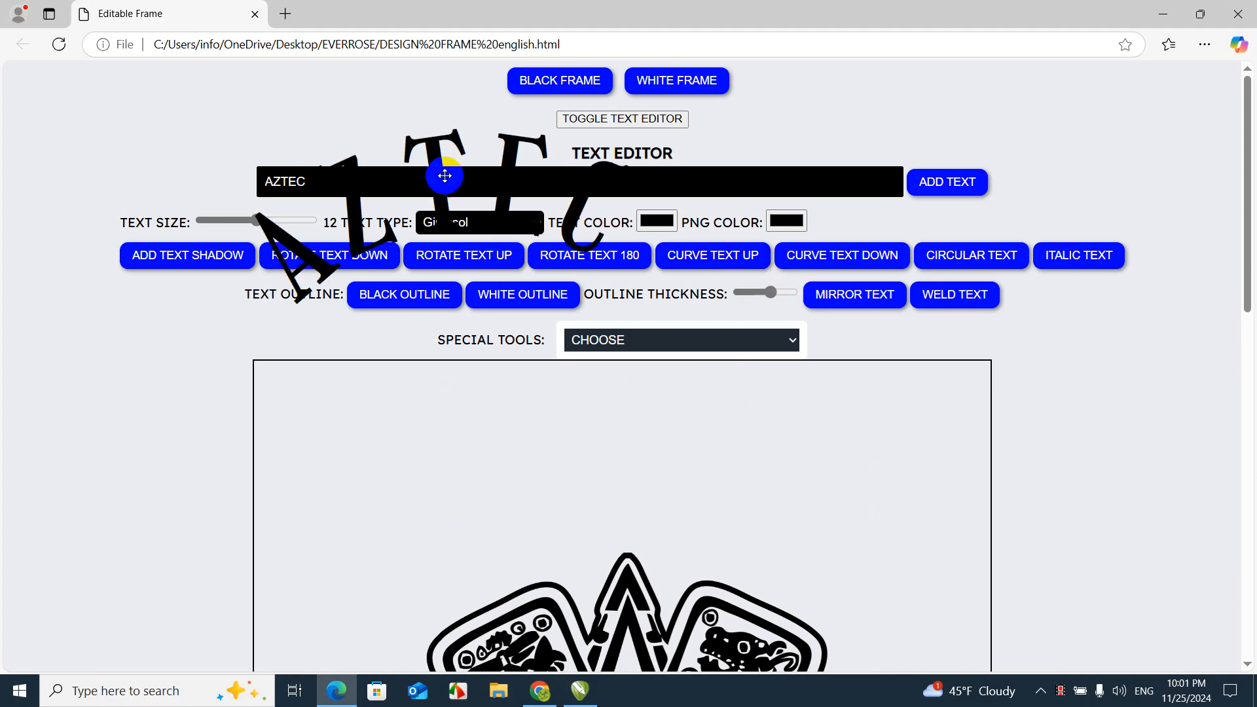
{"action": "left_click_drag", "start_coordinate": [441, 177], "coordinate": [598, 453]}
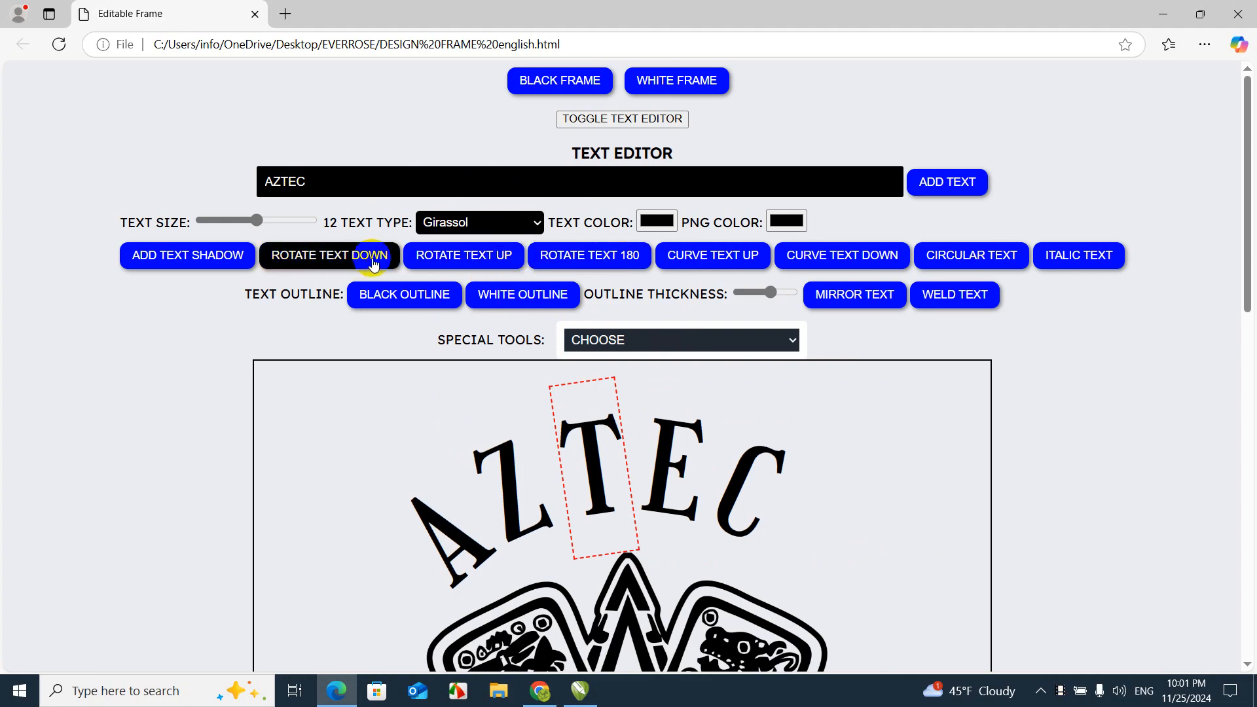
Rotate the arched AZTEC text clockwise in small increments until the arch sits level over the sun
{"action": "left_click", "coordinate": [429, 256]}
{"action": "left_click", "coordinate": [378, 263]}
{"action": "left_click", "coordinate": [379, 263]}
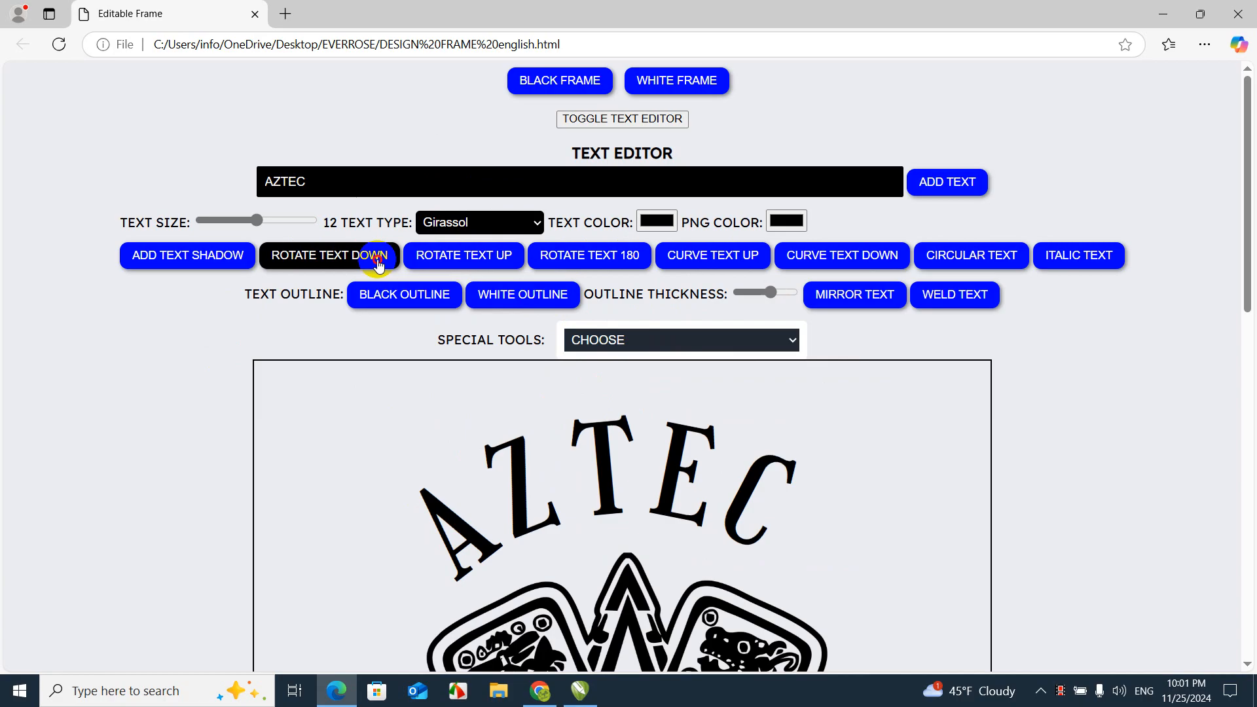
{"action": "left_click", "coordinate": [378, 263]}
{"action": "left_click", "coordinate": [378, 263]}
{"action": "left_click", "coordinate": [378, 263]}
{"action": "left_click", "coordinate": [378, 263]}
{"action": "left_click", "coordinate": [379, 263]}
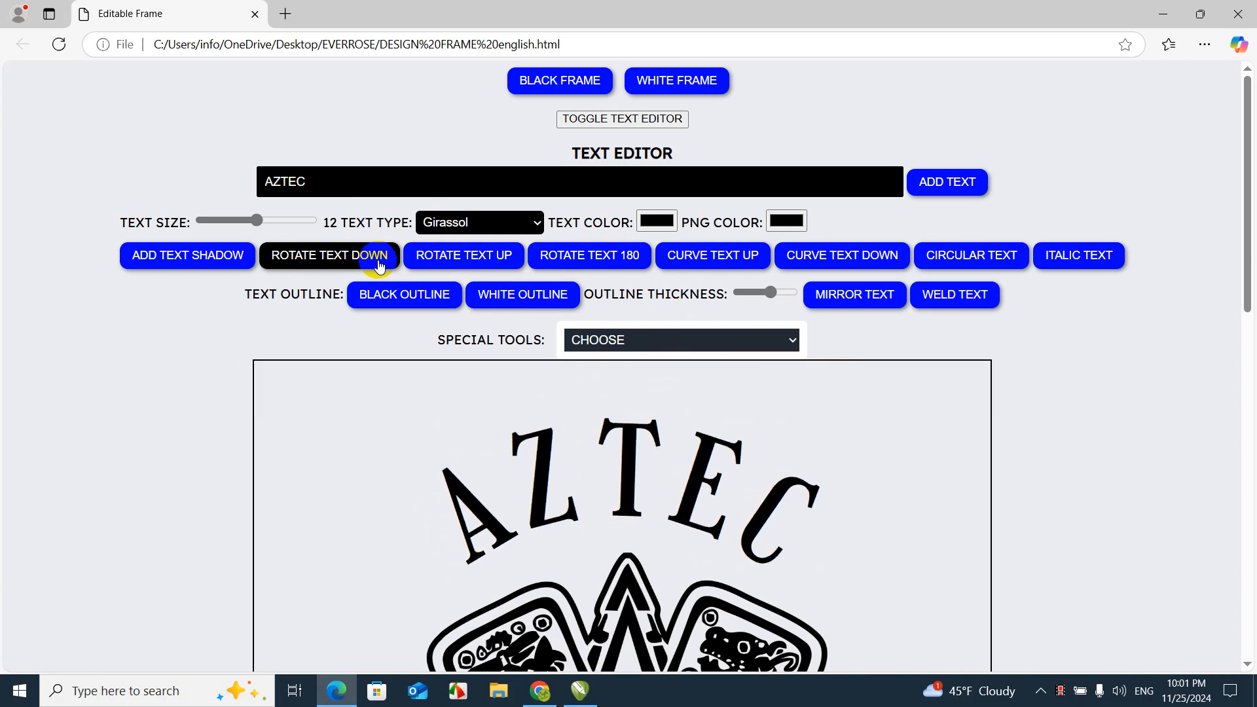
{"action": "left_click", "coordinate": [434, 257]}
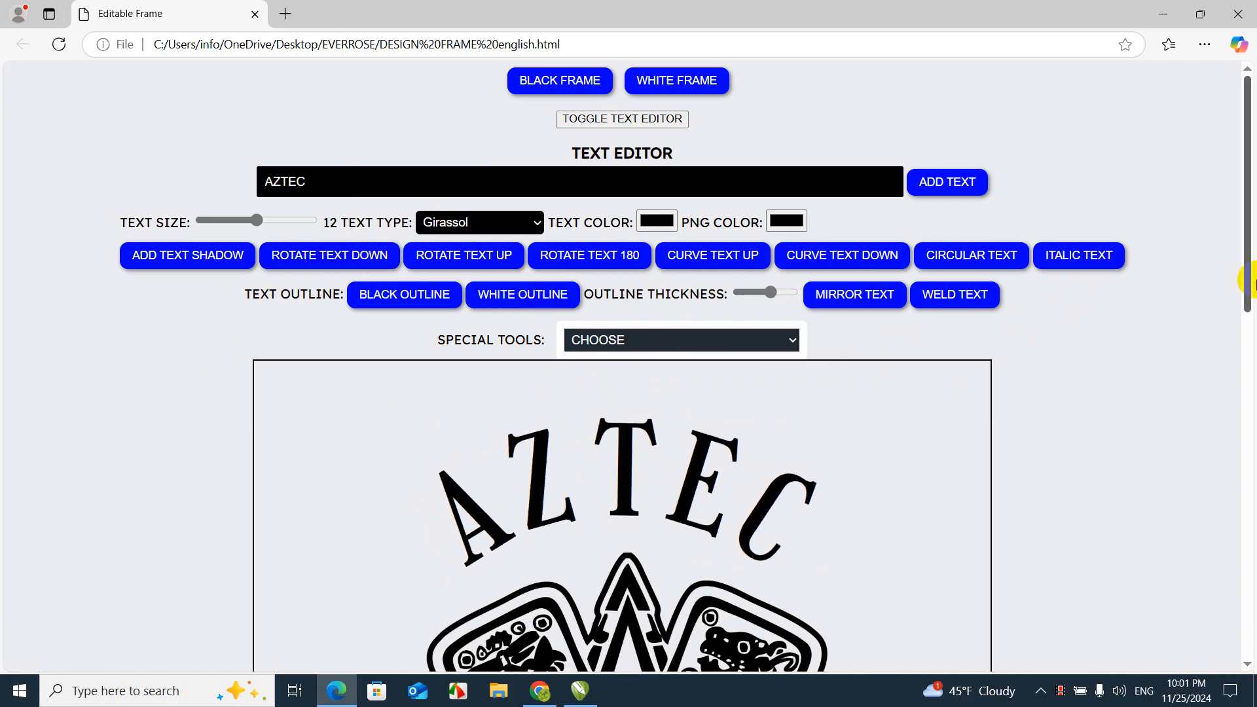
Move the arched AZTEC text slightly down, closer to the top of the sun, and deselect it
{"action": "left_click_drag", "start_coordinate": [1247, 272], "coordinate": [1246, 402]}
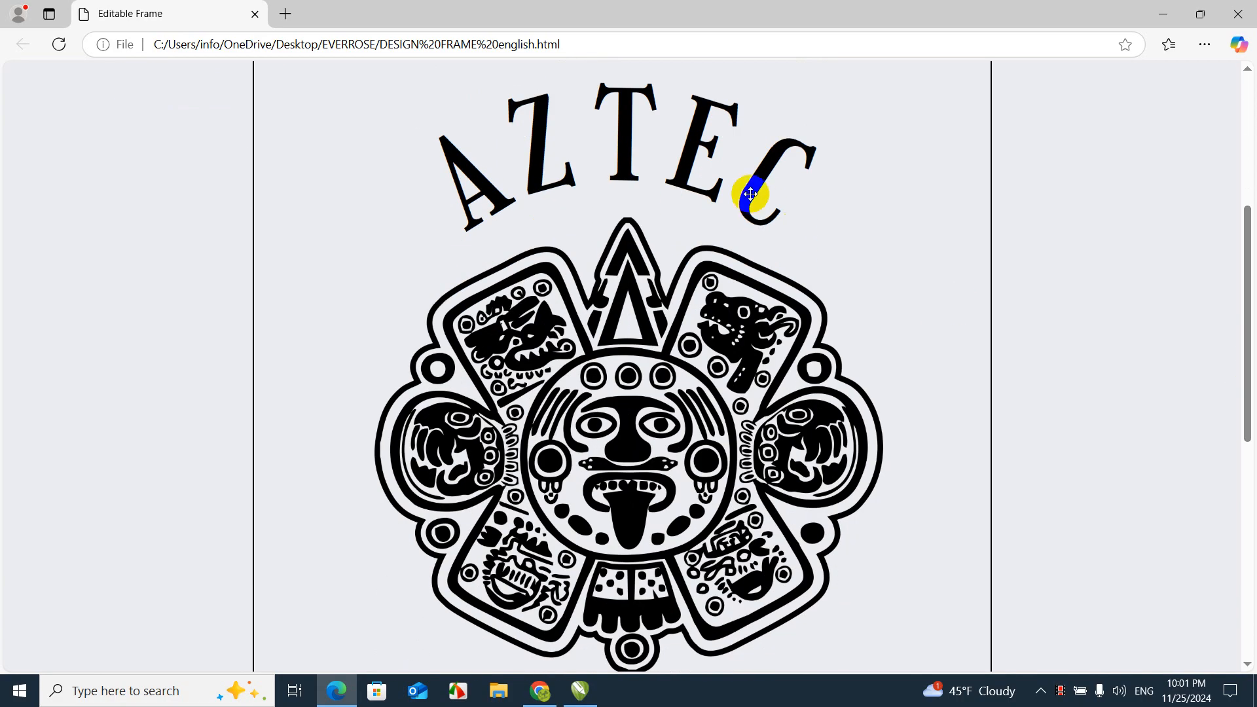
{"action": "left_click_drag", "start_coordinate": [701, 160], "coordinate": [705, 176]}
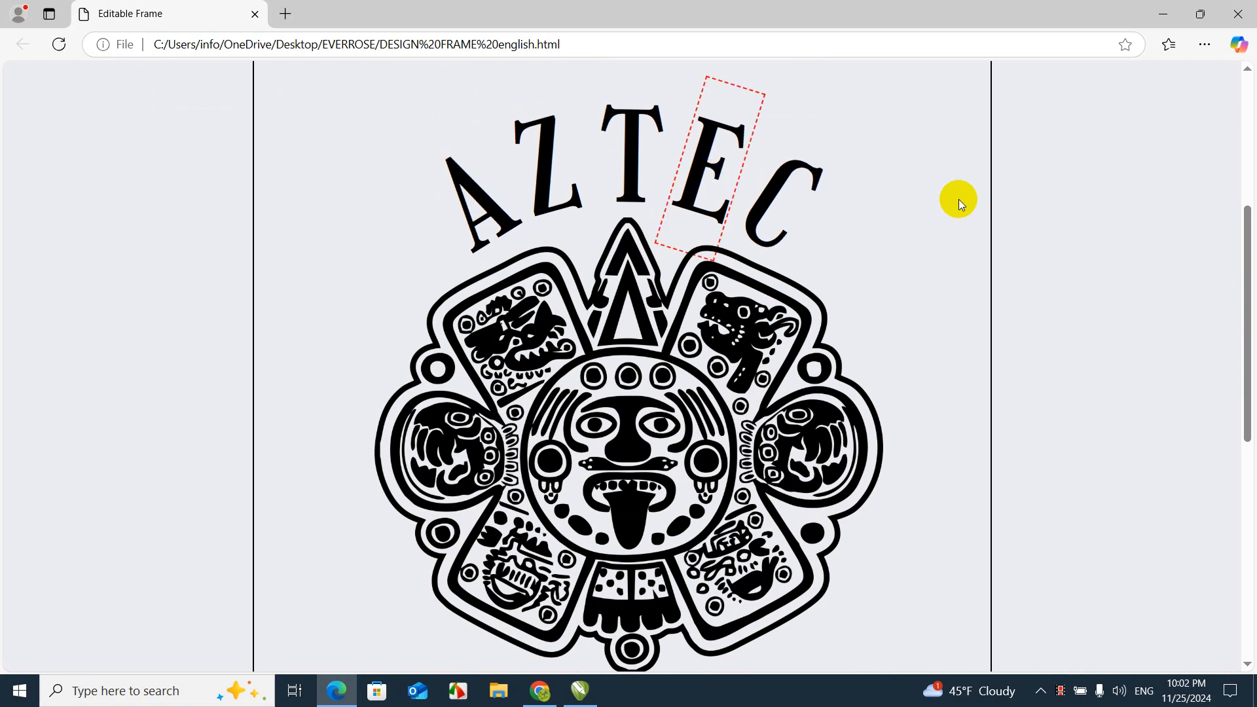
{"action": "left_click", "coordinate": [1034, 211]}
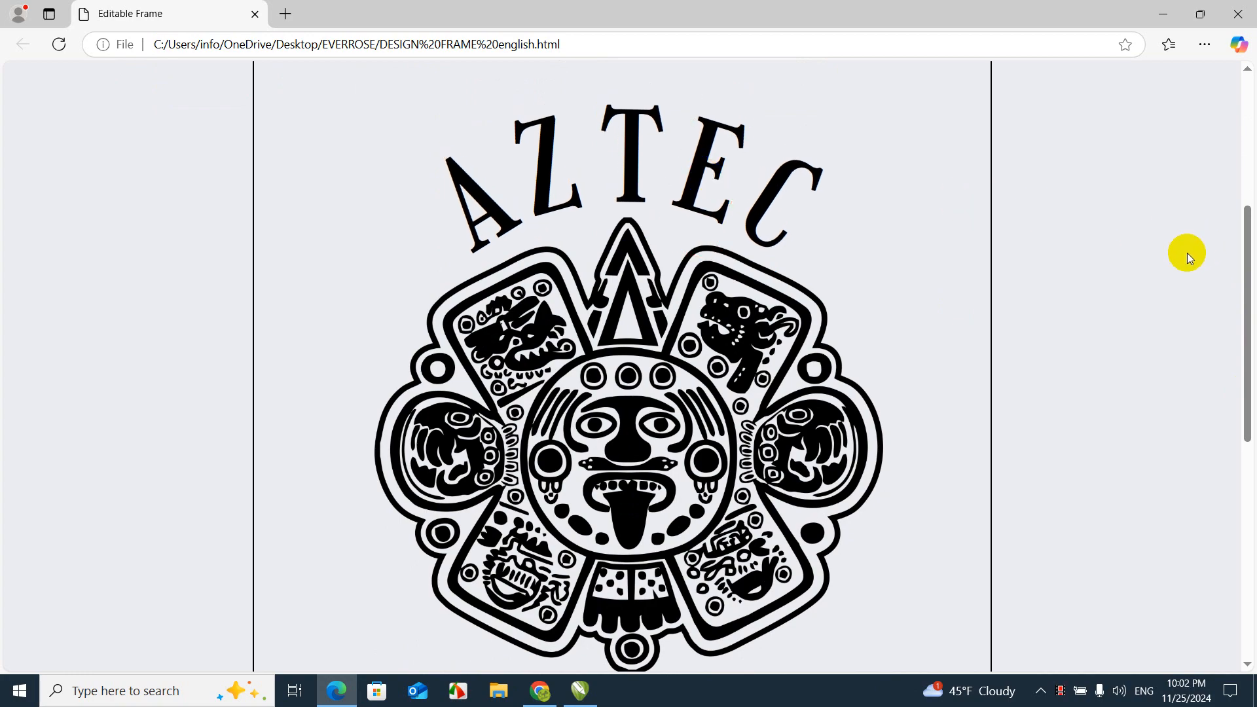
Download the finished AZTEC sun design as a PNG
{"action": "scroll", "coordinate": [1188, 253], "scroll_direction": "down", "scroll_amount": 6}
{"action": "scroll", "coordinate": [676, 500], "scroll_direction": "down", "scroll_amount": 2}
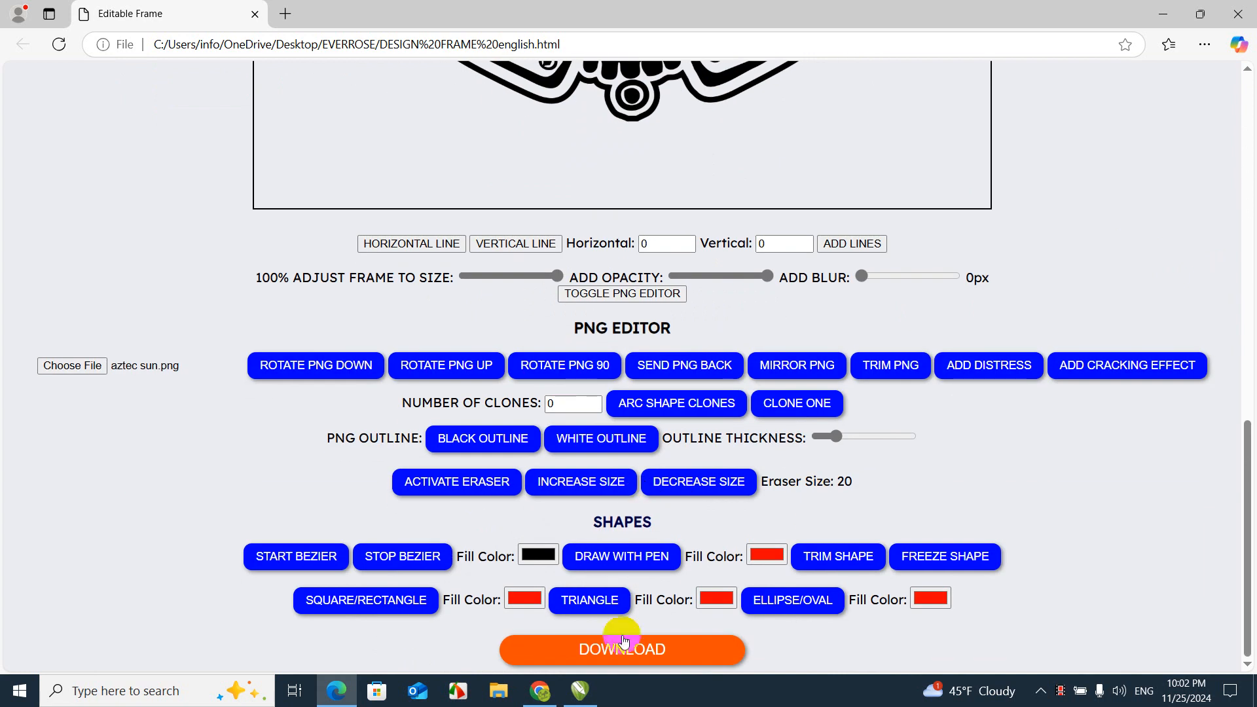
{"action": "left_click", "coordinate": [627, 655]}
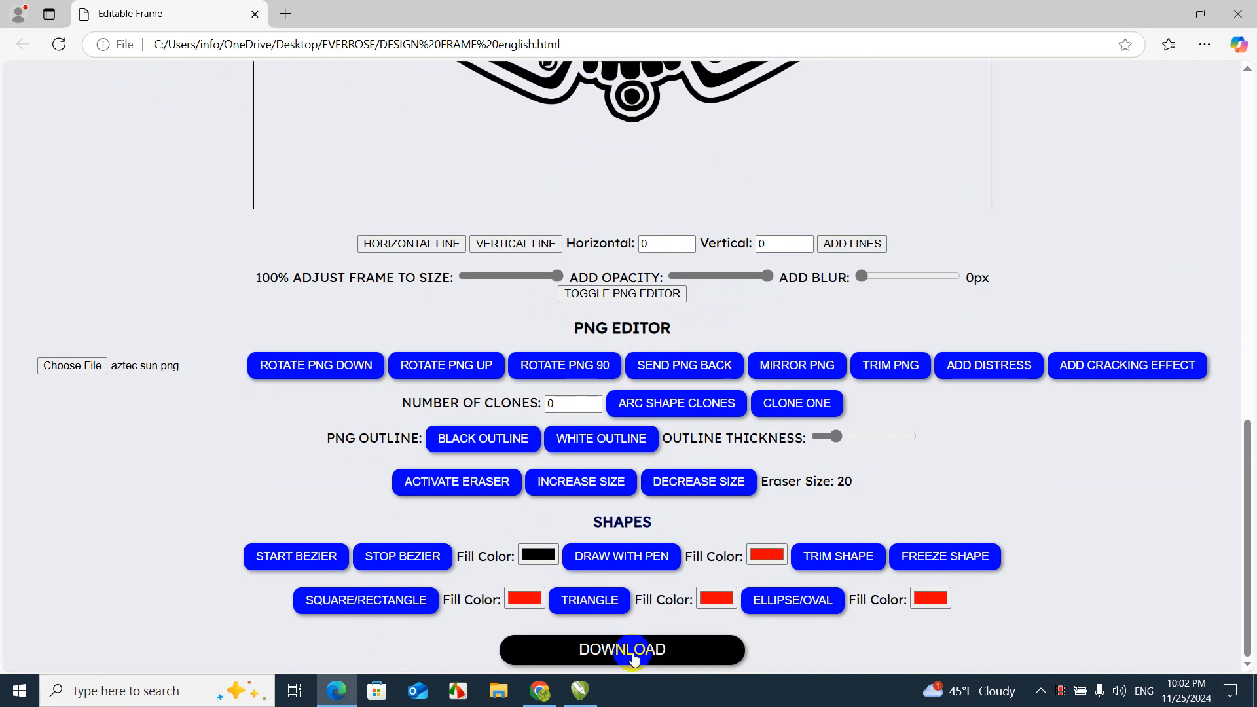
Reload the page for an empty frame, show the PNG editor tools and import DESIGN FRAME.png from the Downloads folder
{"action": "scroll", "coordinate": [688, 490], "scroll_direction": "up", "scroll_amount": 12}
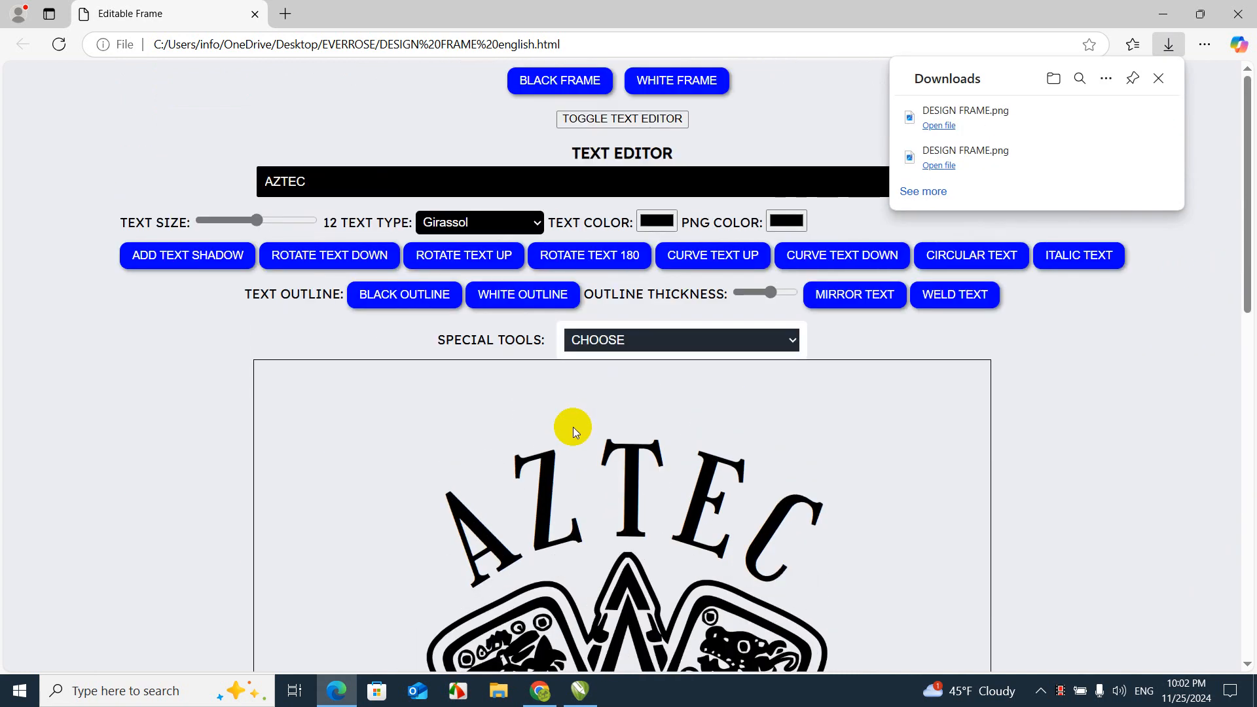
{"action": "left_click", "coordinate": [58, 45]}
{"action": "scroll", "coordinate": [262, 275], "scroll_direction": "down", "scroll_amount": 5}
{"action": "left_click", "coordinate": [622, 618]}
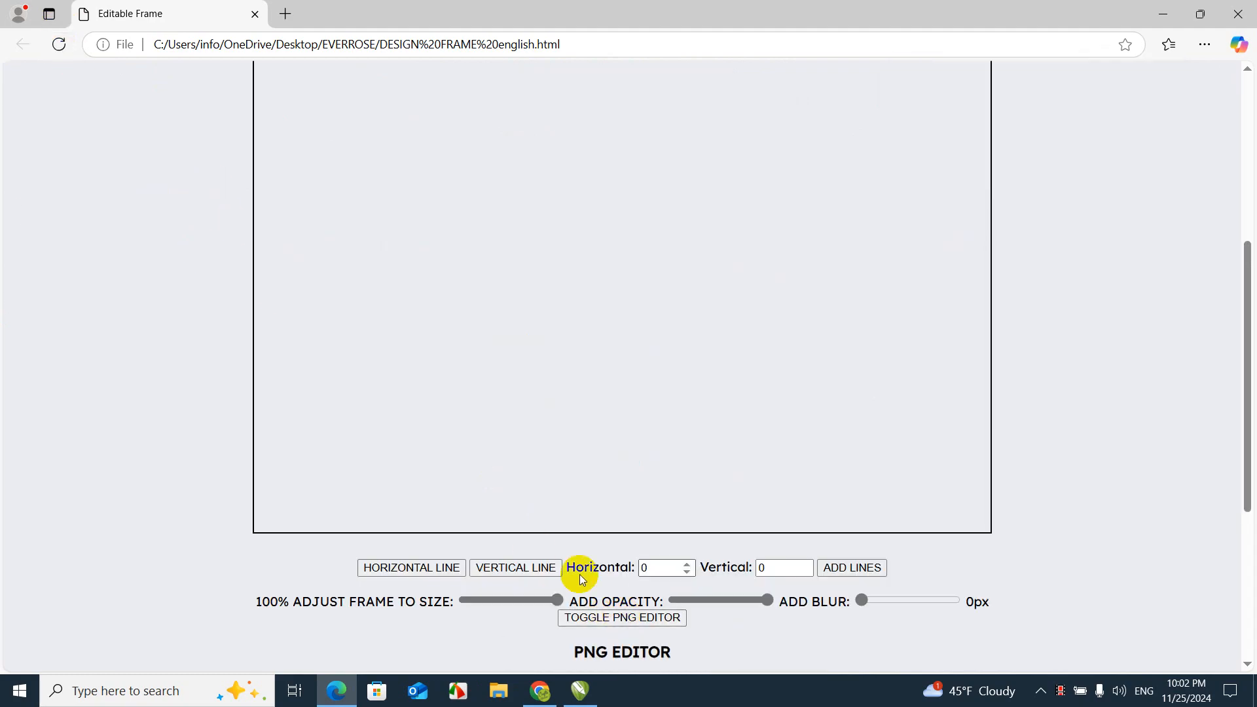
{"action": "scroll", "coordinate": [579, 574], "scroll_direction": "down", "scroll_amount": 5}
{"action": "left_click", "coordinate": [57, 368]}
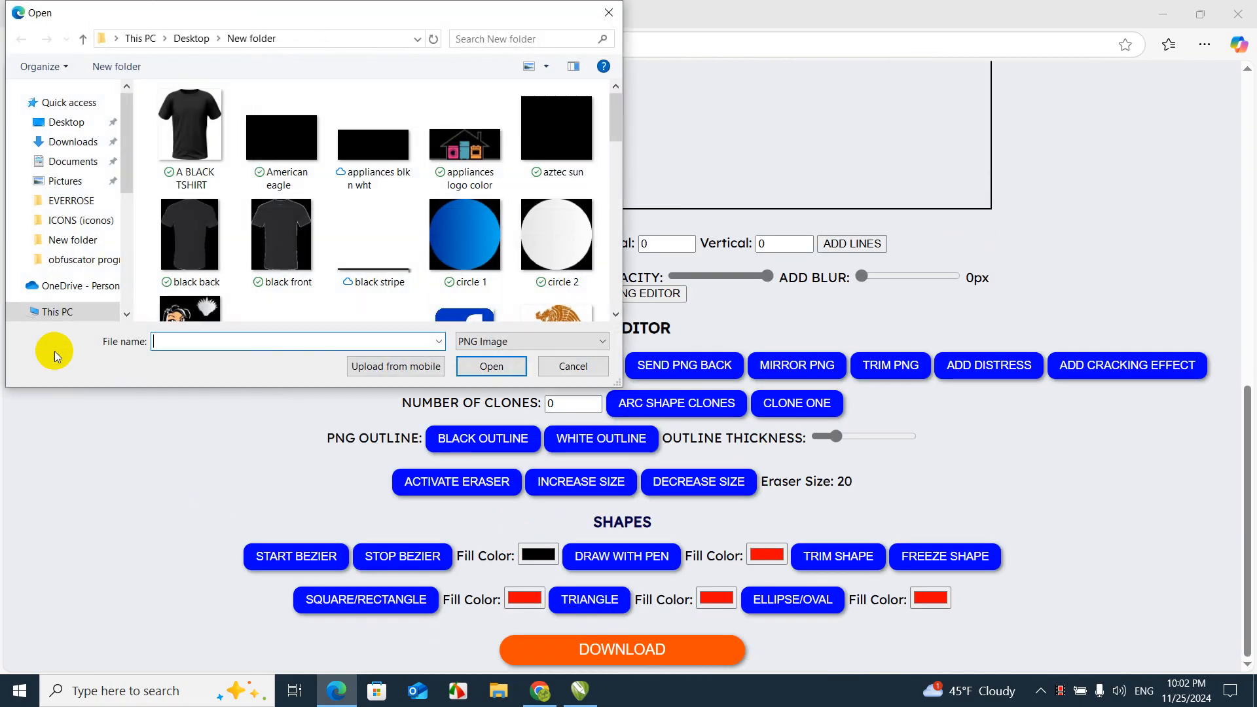
{"action": "left_click", "coordinate": [73, 140]}
{"action": "double_click", "coordinate": [205, 134]}
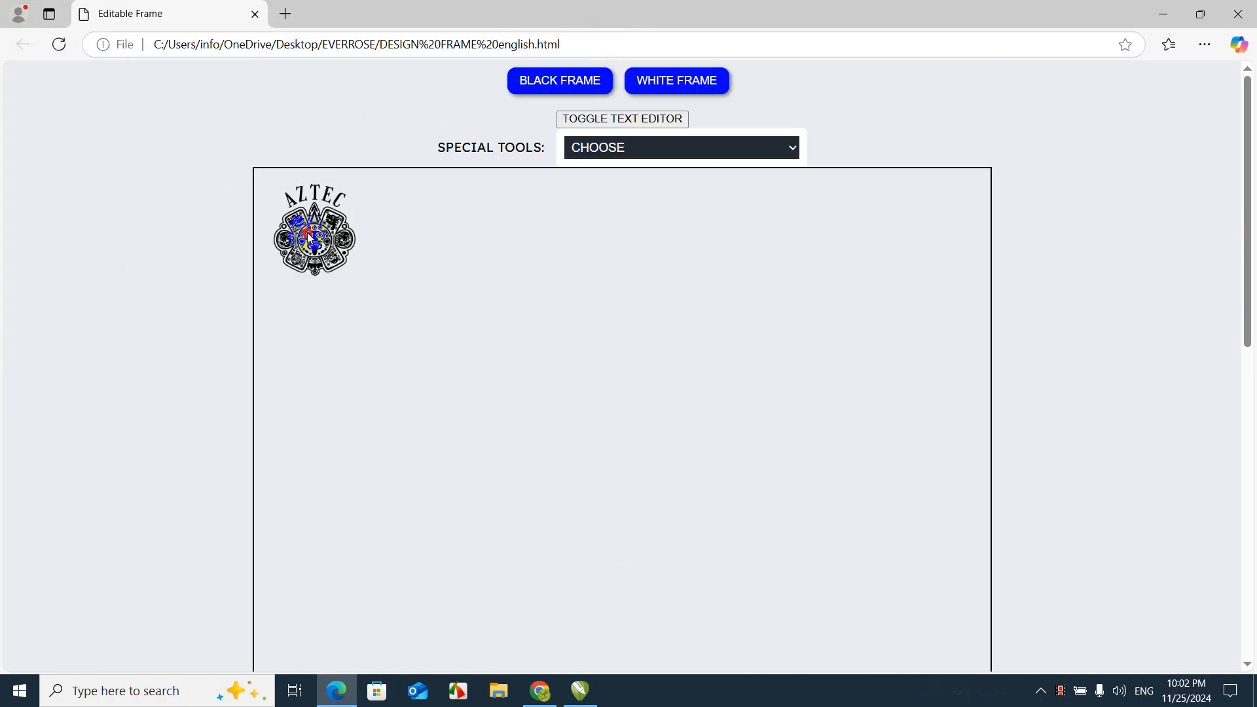
Move the imported AZTEC design further into the frame and enlarge it to more than half the frame's width
{"action": "left_click_drag", "start_coordinate": [307, 233], "coordinate": [392, 308]}
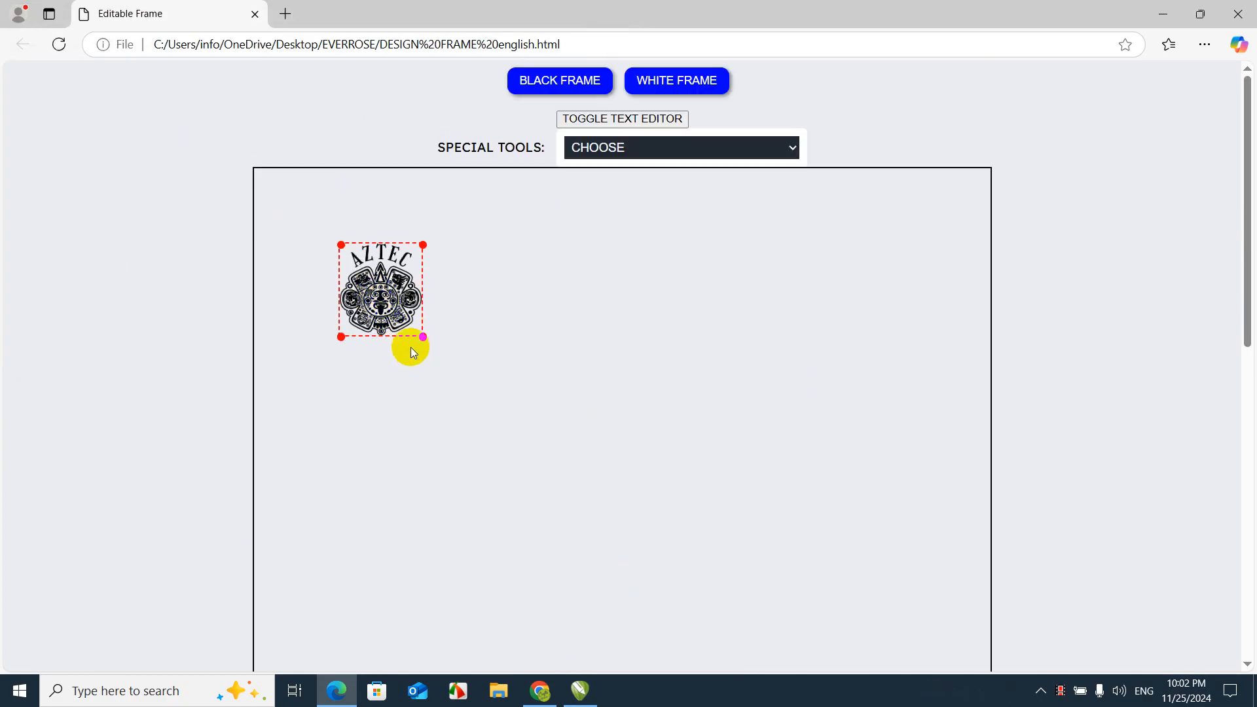
{"action": "left_click_drag", "start_coordinate": [422, 335], "coordinate": [774, 694]}
{"action": "scroll", "coordinate": [609, 471], "scroll_direction": "down", "scroll_amount": 6}
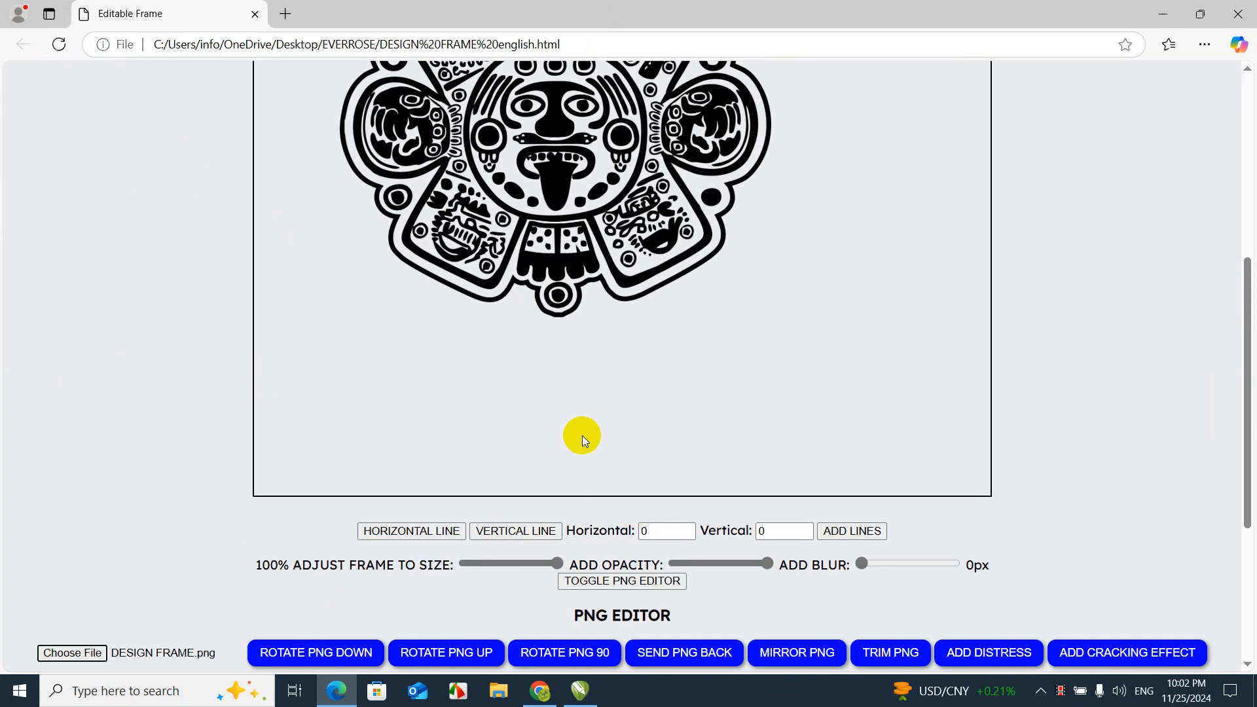
Enlarge the imported AZTEC design to about three quarters of the frame's width
{"action": "left_click", "coordinate": [594, 244]}
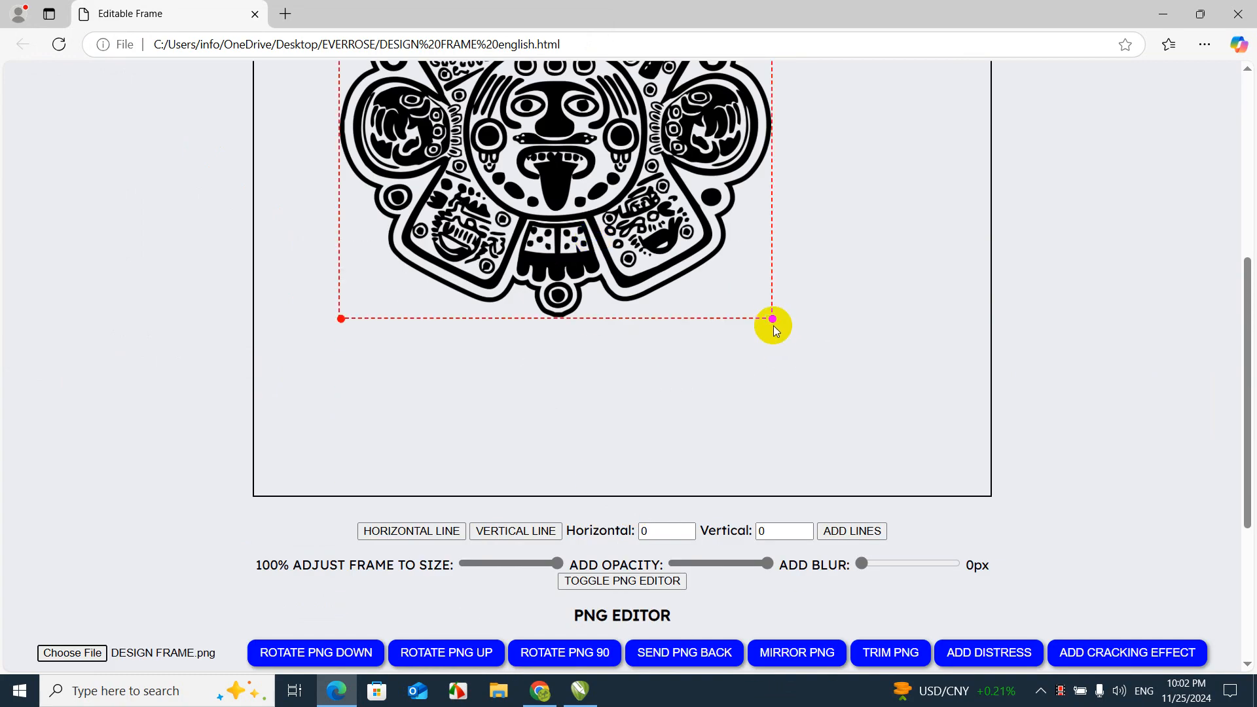
{"action": "left_click_drag", "start_coordinate": [772, 319], "coordinate": [901, 477]}
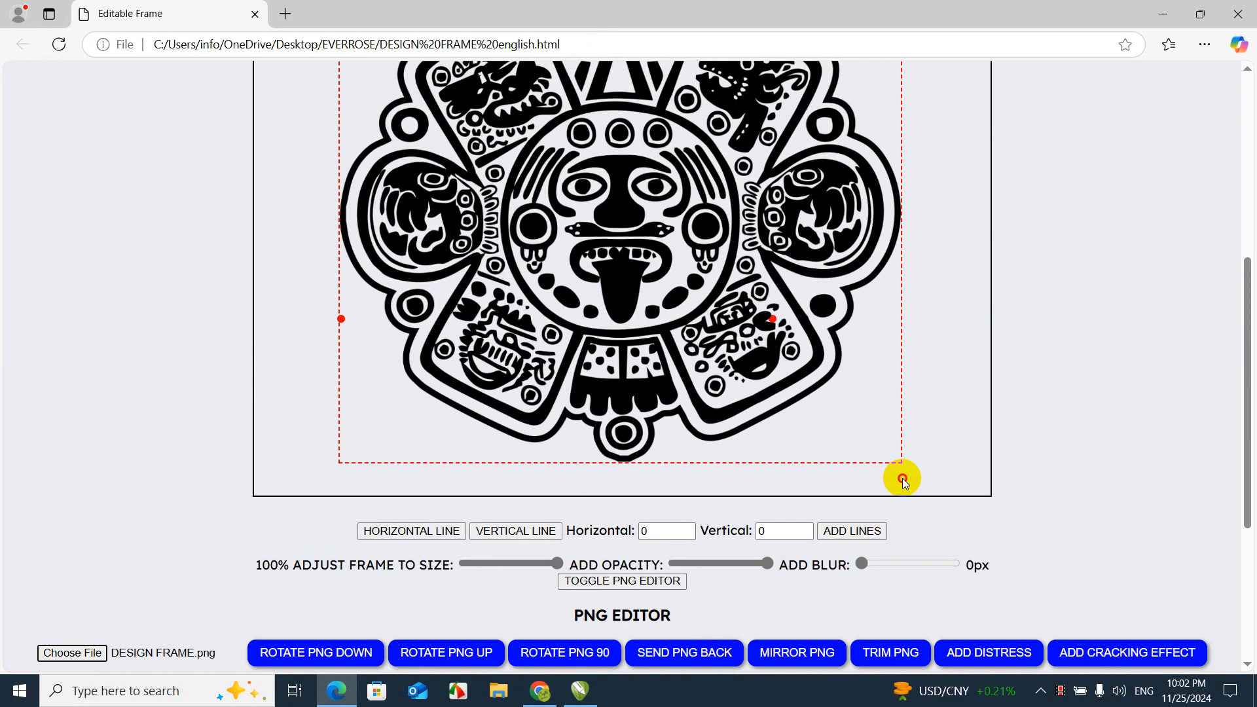
Show the text editor tools and recolor the AZTEC PNG to grey, RGB 175, 172, 172
{"action": "scroll", "coordinate": [1043, 407], "scroll_direction": "up", "scroll_amount": 6}
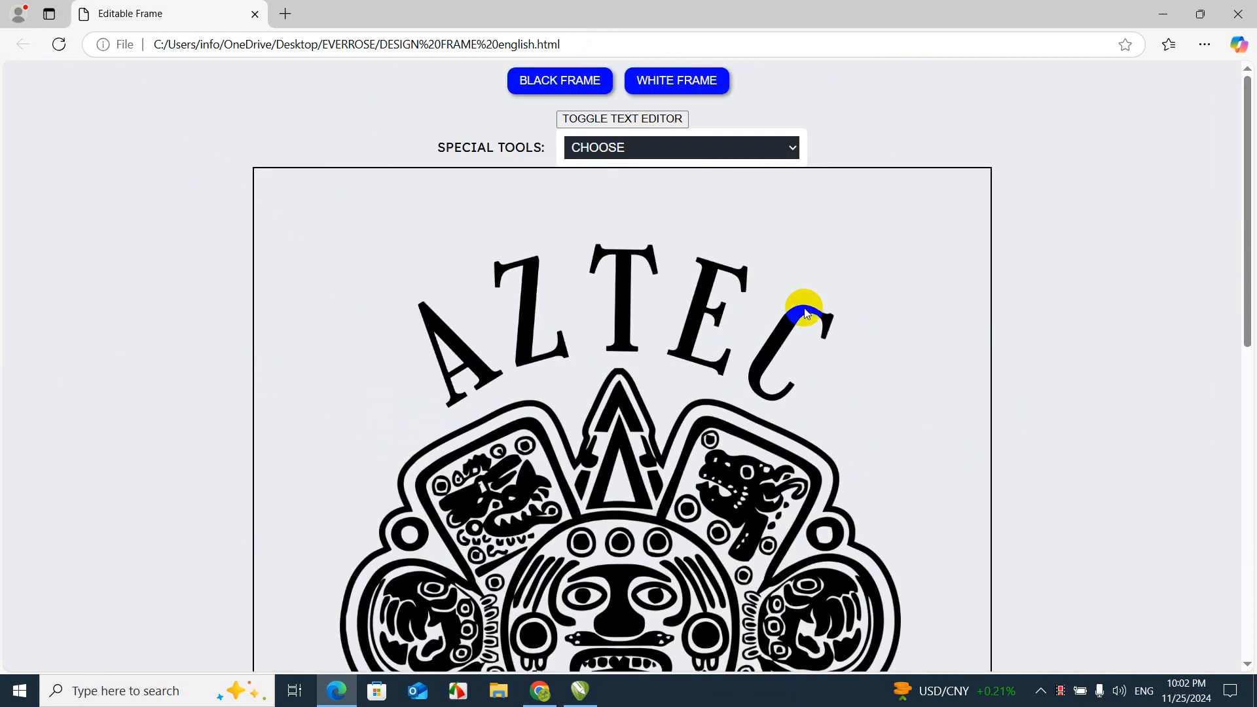
{"action": "left_click", "coordinate": [674, 119]}
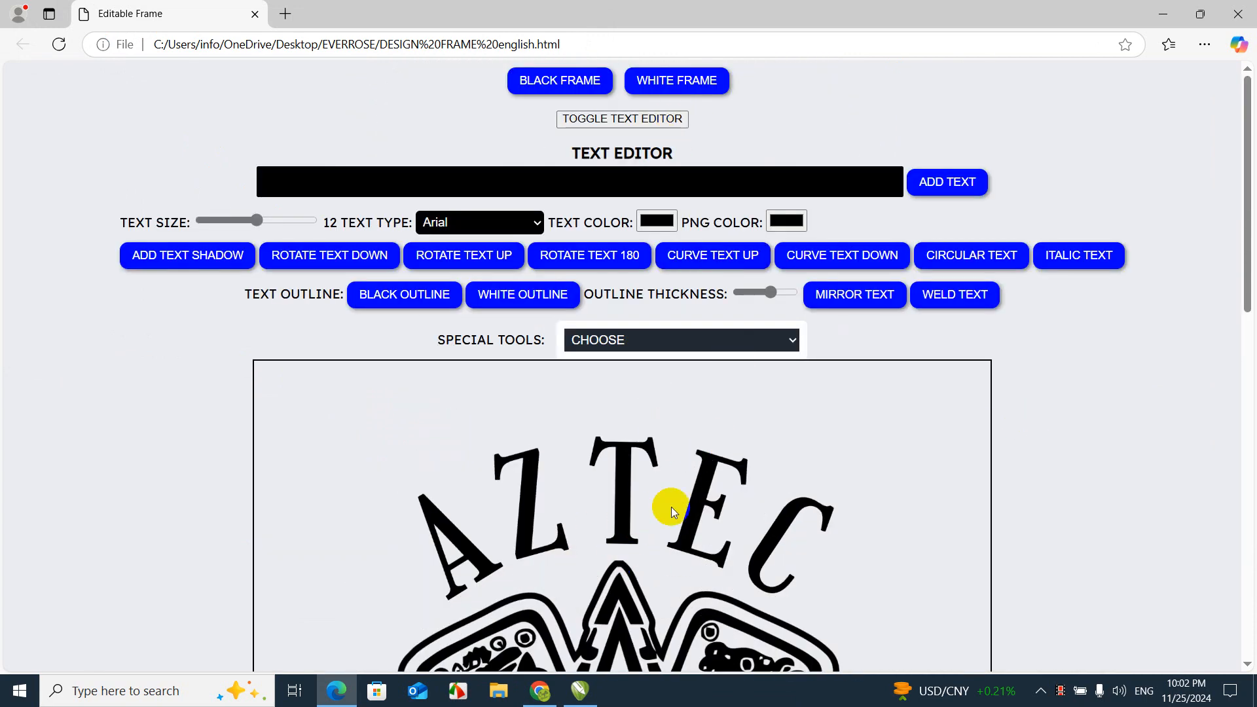
{"action": "left_click", "coordinate": [786, 220]}
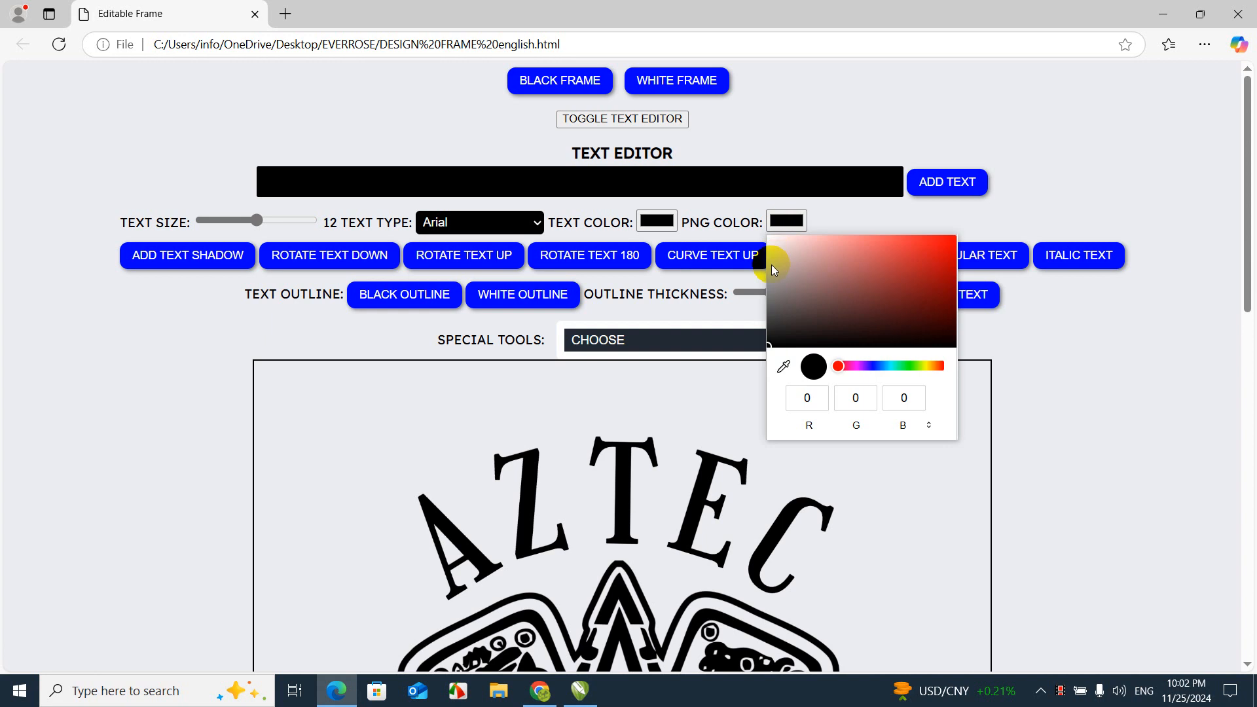
{"action": "left_click", "coordinate": [772, 265]}
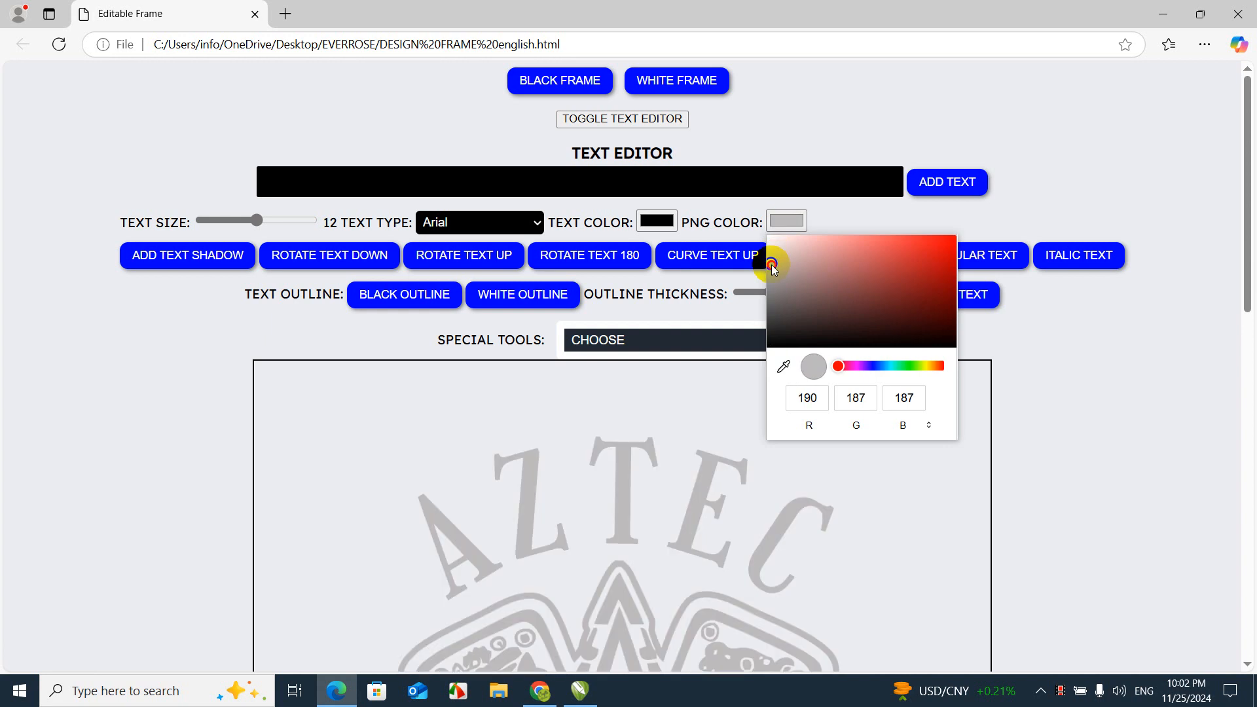
{"action": "left_click_drag", "start_coordinate": [773, 265], "coordinate": [772, 275]}
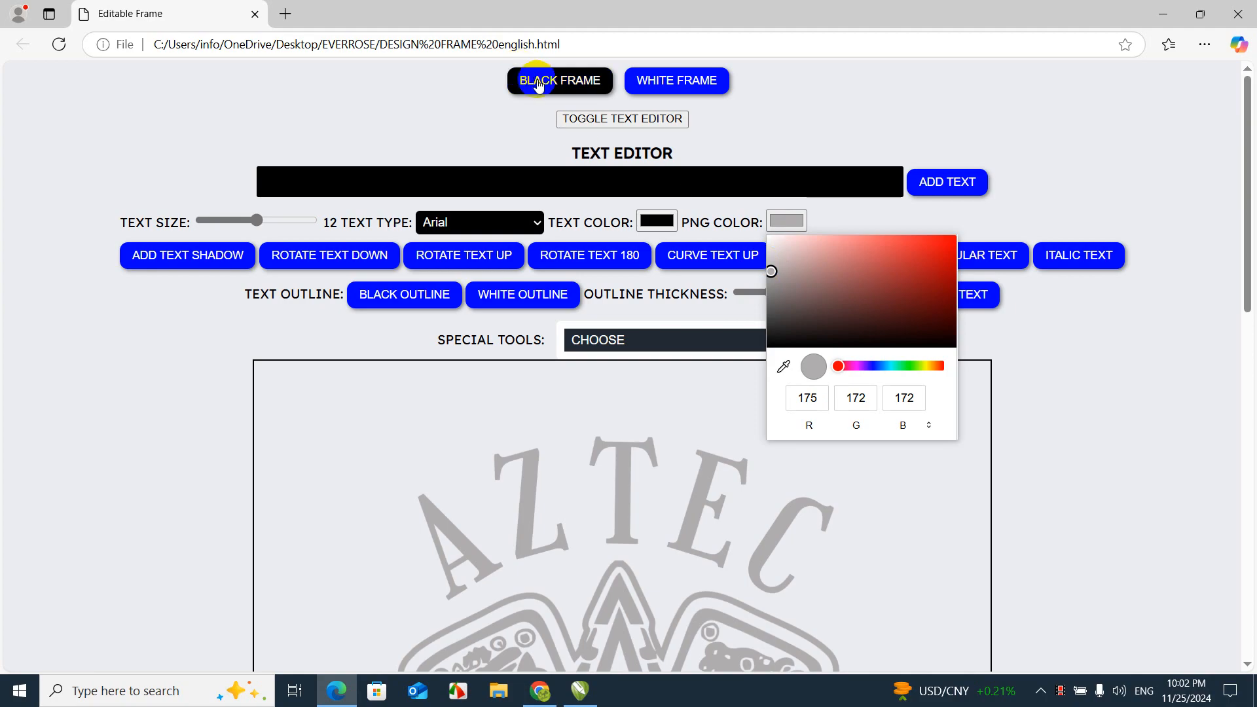
Switch the frame to a black background and check the grey AZTEC design against it
{"action": "left_click", "coordinate": [578, 90]}
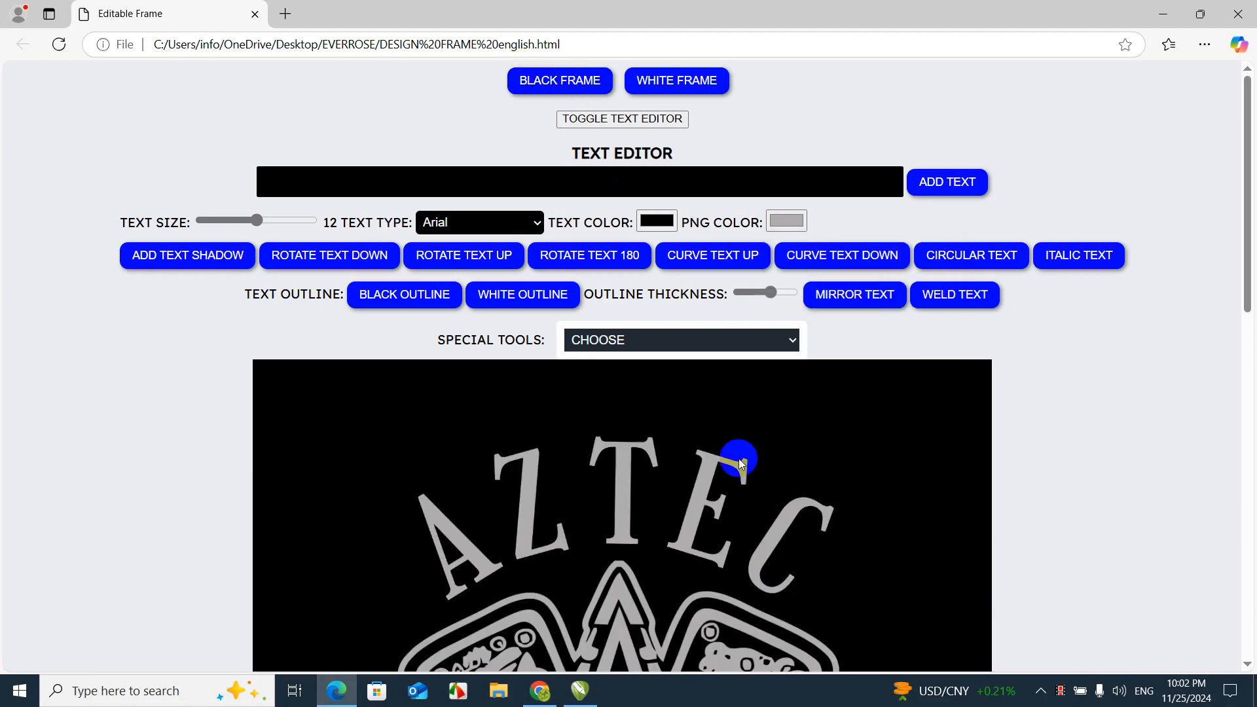
{"action": "scroll", "coordinate": [727, 451], "scroll_direction": "down", "scroll_amount": 5}
{"action": "scroll", "coordinate": [693, 437], "scroll_direction": "up", "scroll_amount": 5}
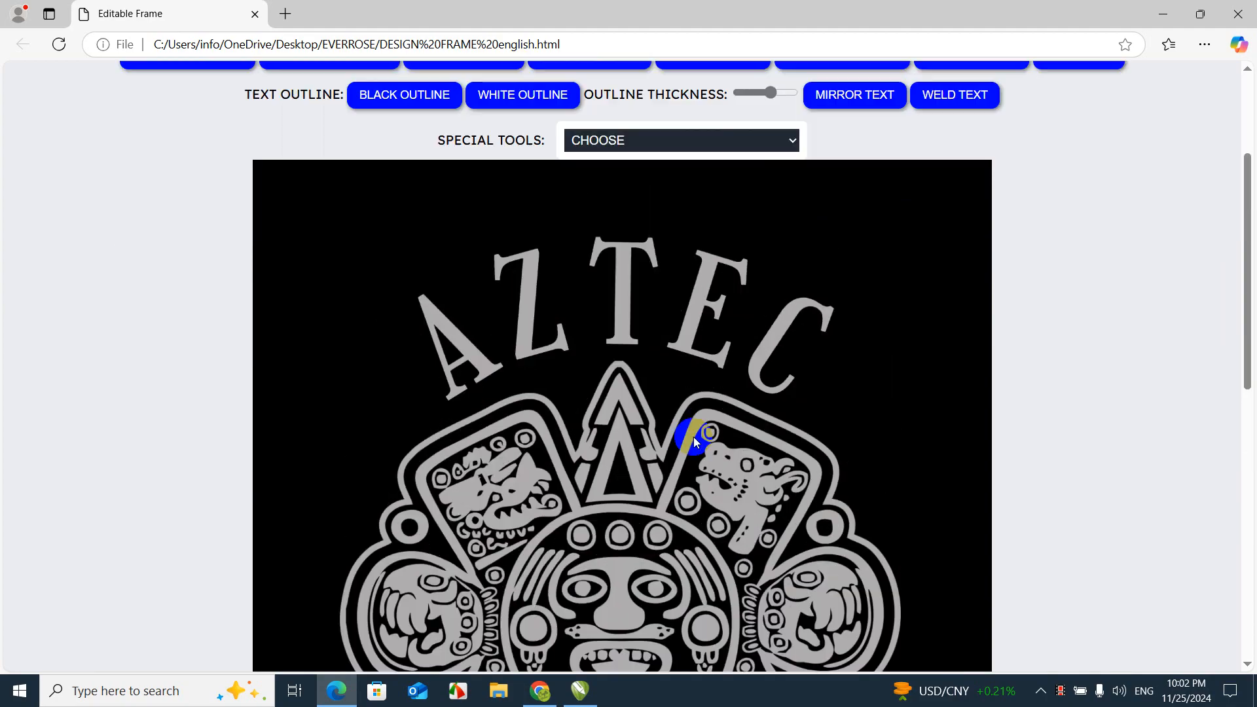
{"action": "scroll", "coordinate": [693, 437], "scroll_direction": "down", "scroll_amount": 6}
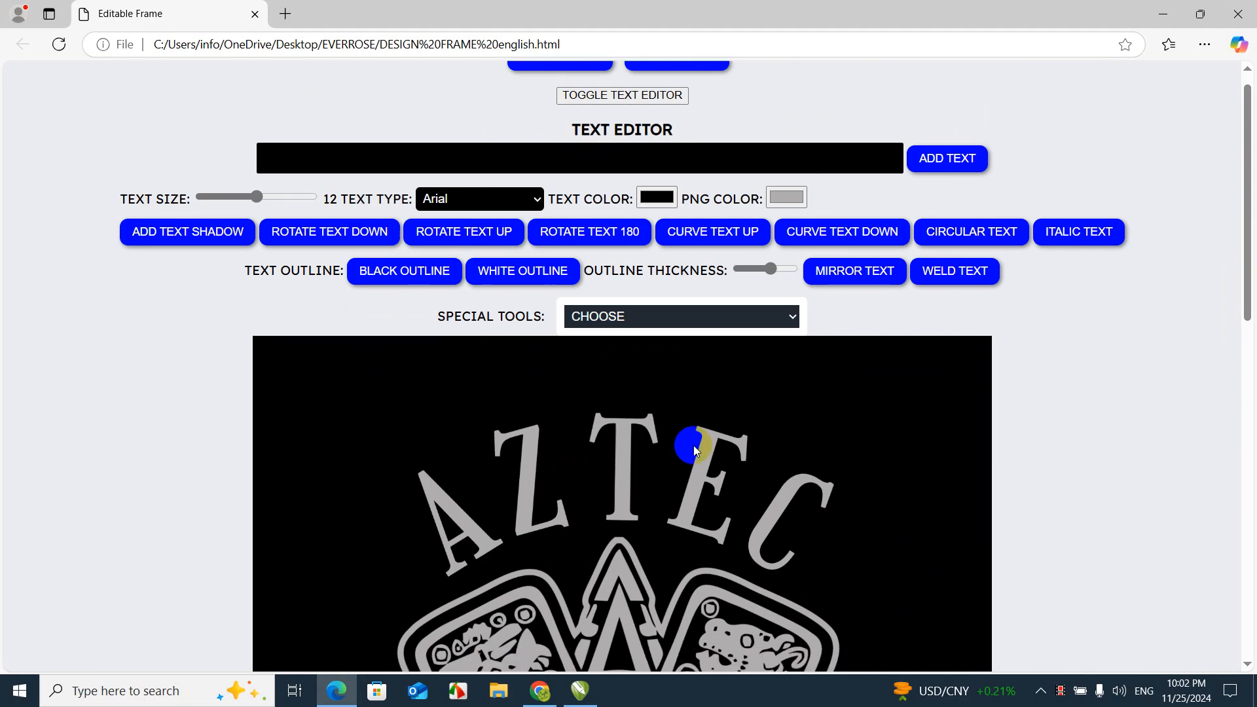
Add the distress effect to the AZTEC design and check the texture on the lettering
{"action": "scroll", "coordinate": [1125, 283], "scroll_direction": "down", "scroll_amount": 6}
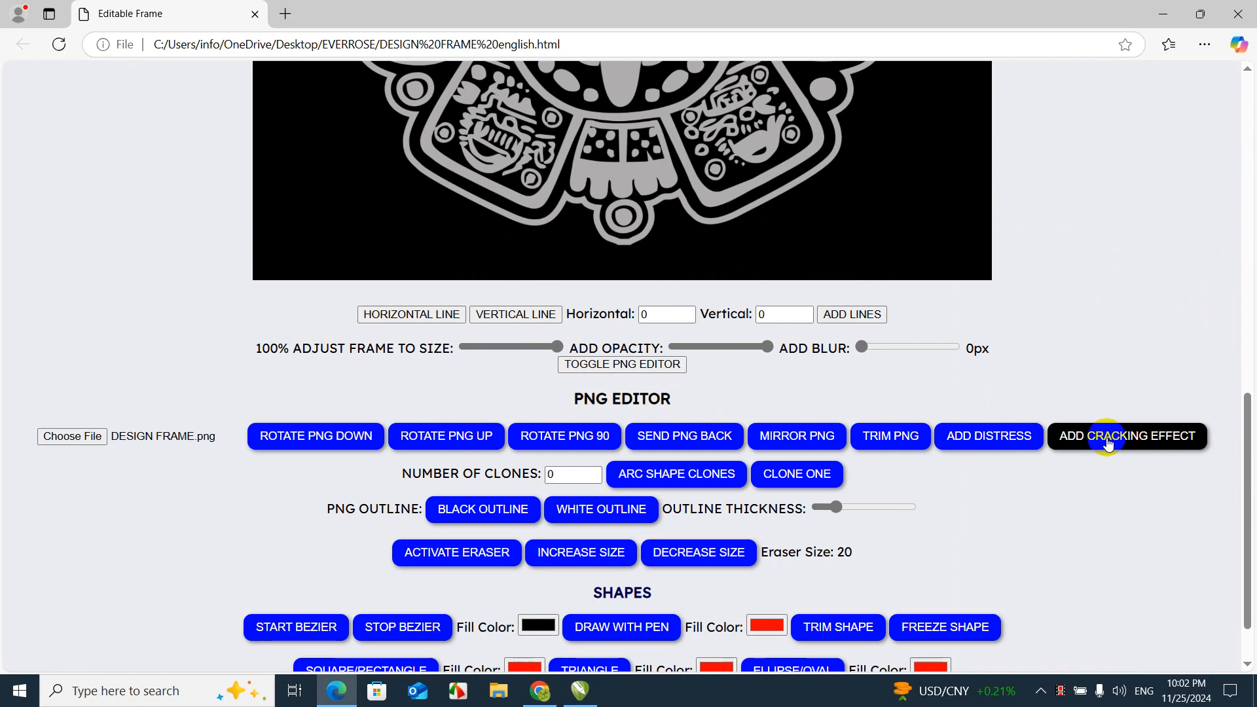
{"action": "left_click", "coordinate": [987, 448]}
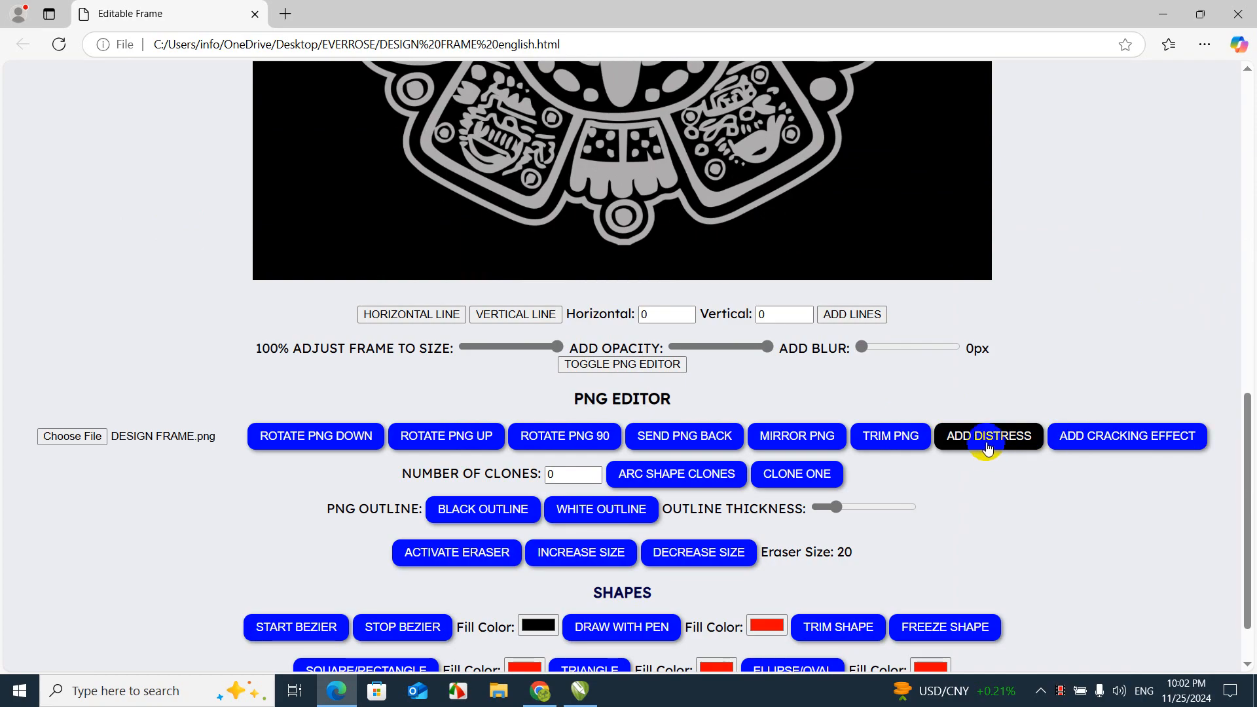
{"action": "left_click", "coordinate": [1083, 445]}
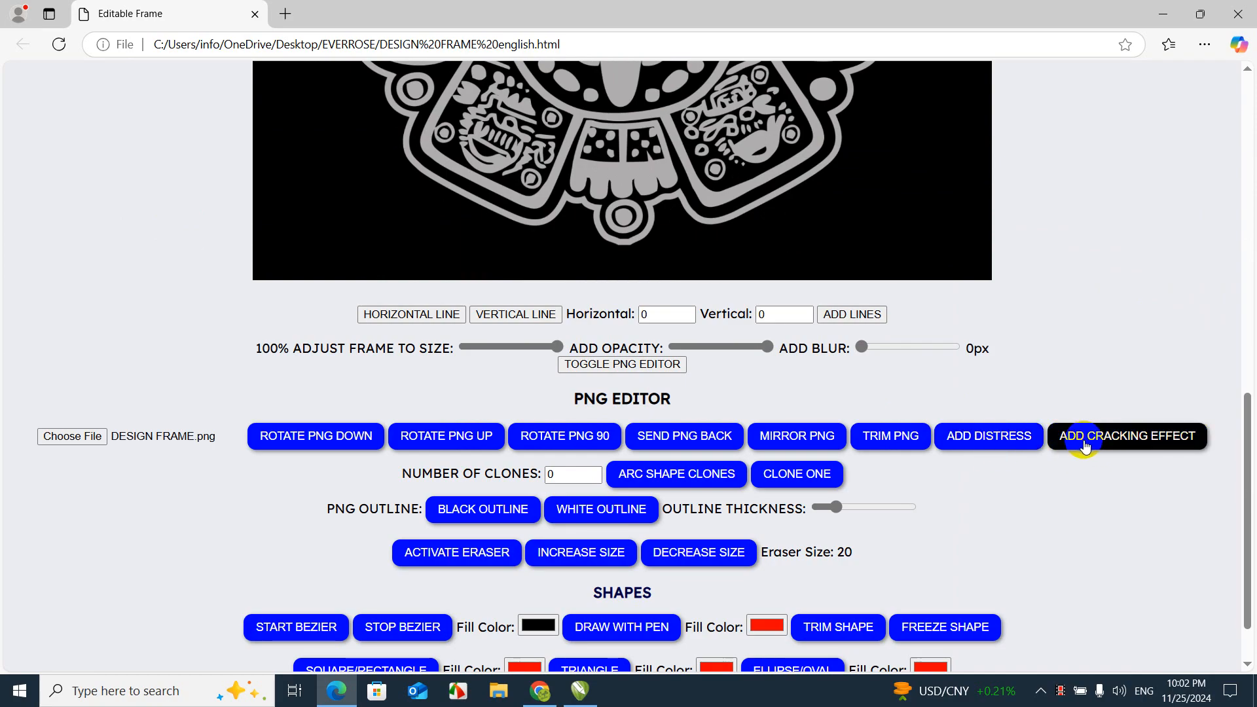
{"action": "left_click_drag", "start_coordinate": [1254, 461], "coordinate": [1255, 394]}
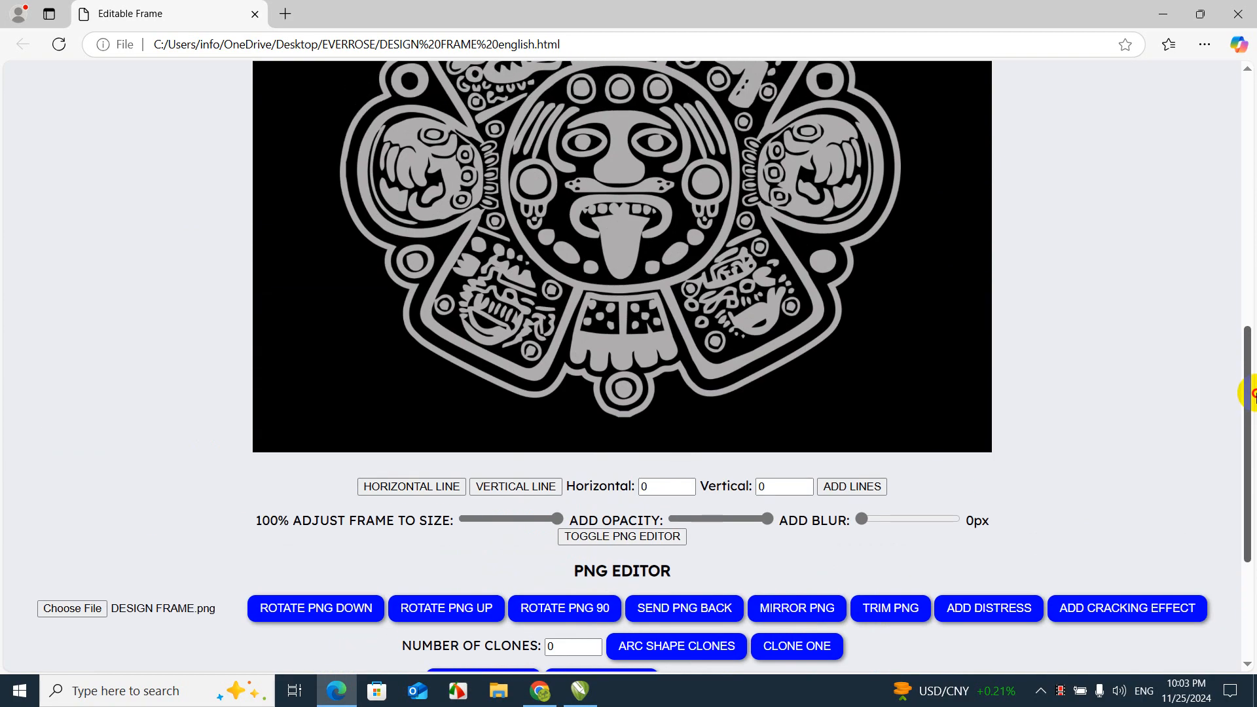
{"action": "left_click", "coordinate": [978, 612]}
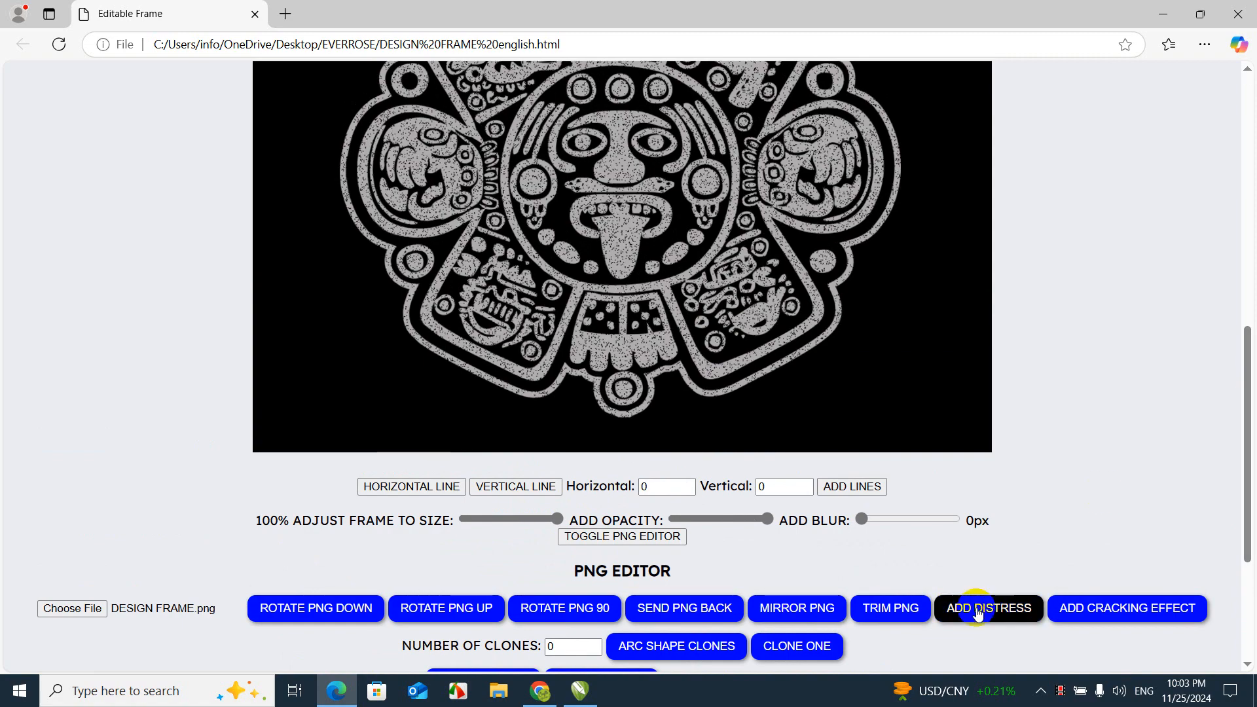
{"action": "scroll", "coordinate": [799, 575], "scroll_direction": "up", "scroll_amount": 6}
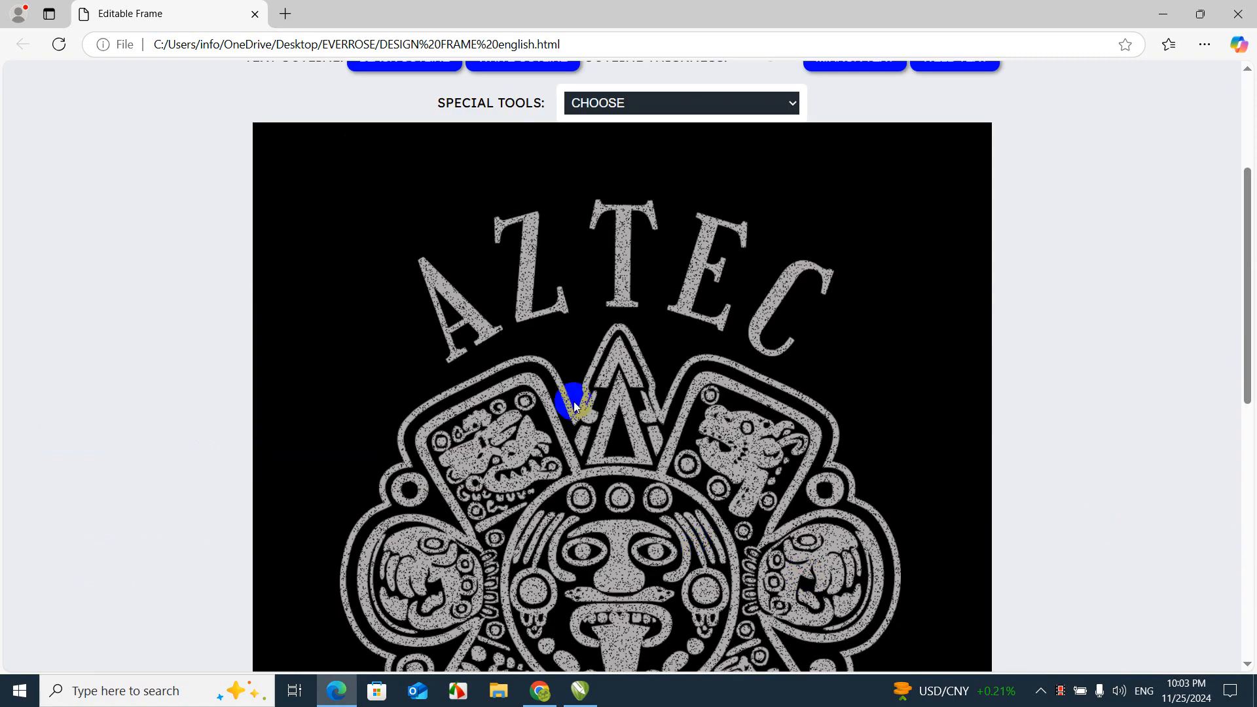
Add the cracking effect to the distressed AZTEC design several times to build up the cracks
{"action": "scroll", "coordinate": [721, 498], "scroll_direction": "down", "scroll_amount": 6}
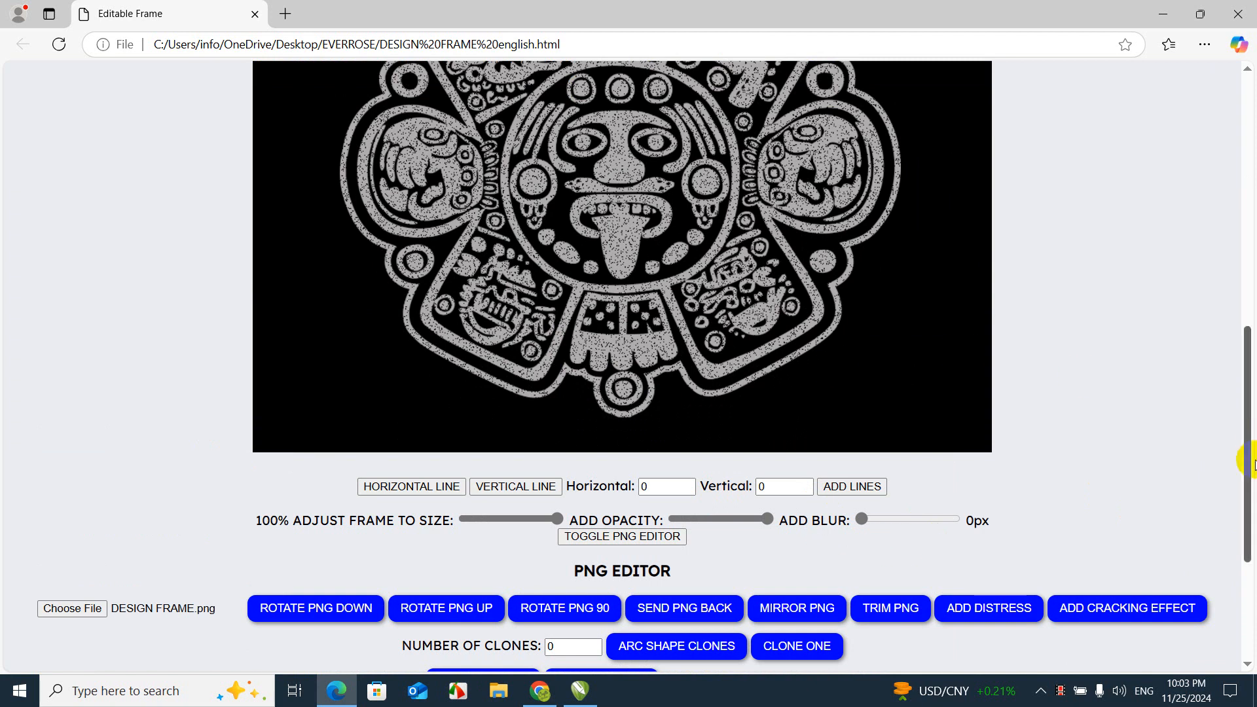
{"action": "left_click", "coordinate": [1113, 611]}
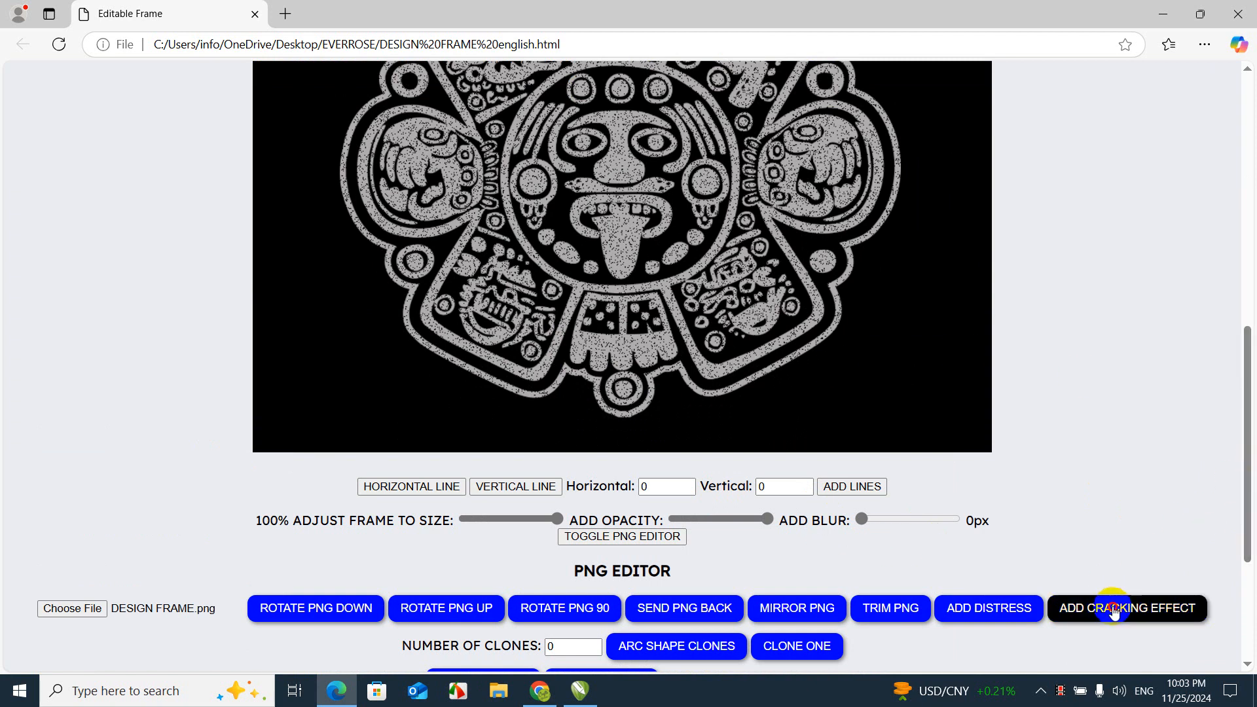
{"action": "left_click", "coordinate": [1114, 612]}
{"action": "left_click", "coordinate": [1114, 613]}
{"action": "left_click", "coordinate": [1114, 613]}
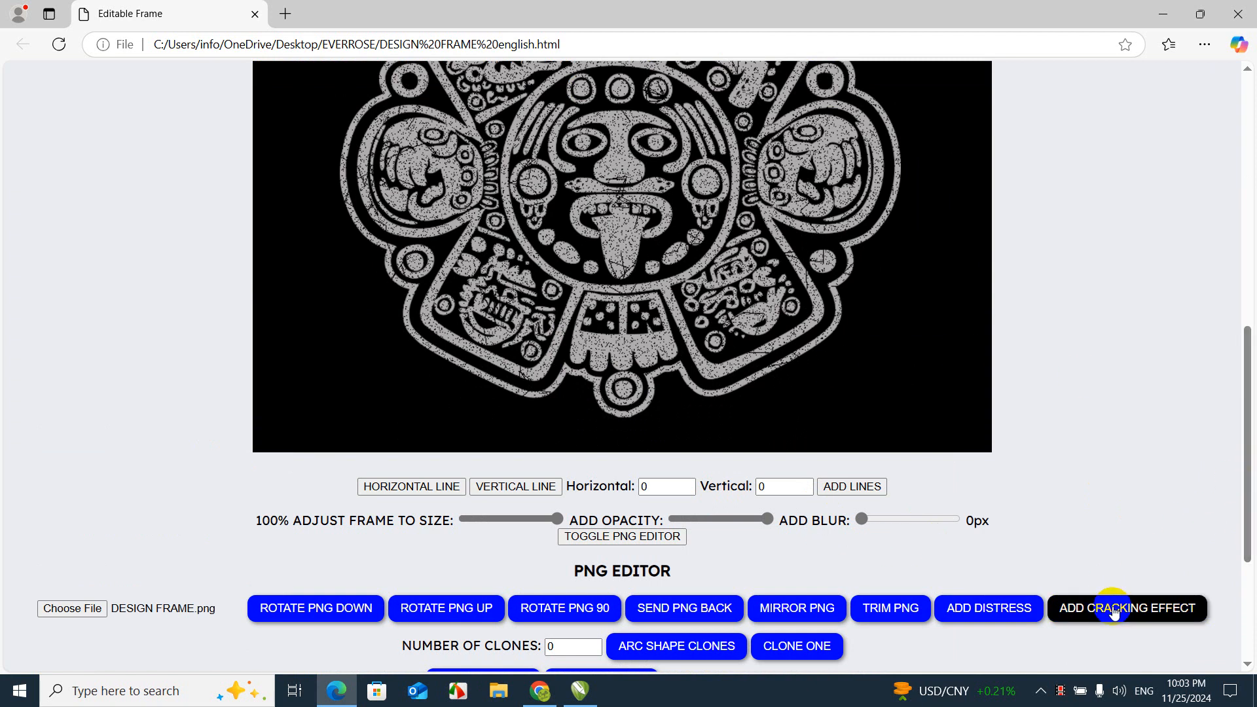
{"action": "left_click", "coordinate": [1114, 612]}
{"action": "left_click", "coordinate": [1114, 613]}
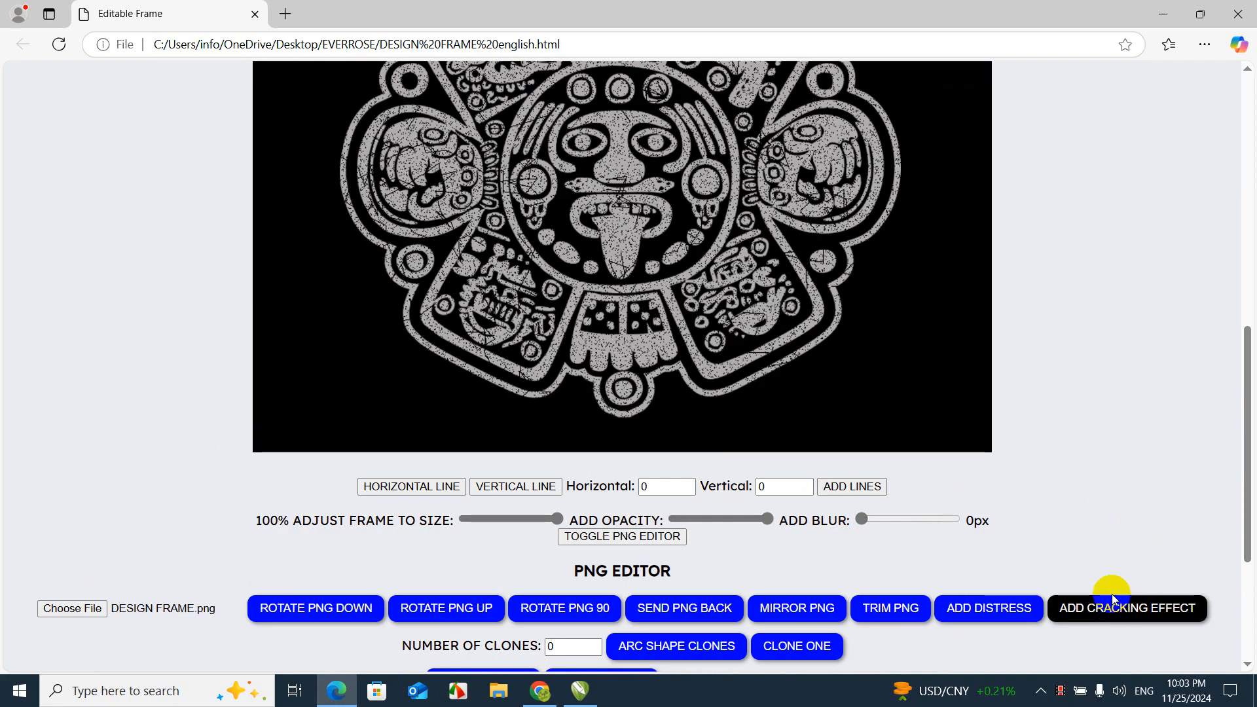
Examine the distressed and cracked texture across the AZTEC lettering and the sun
{"action": "scroll", "coordinate": [1072, 496], "scroll_direction": "up", "scroll_amount": 5}
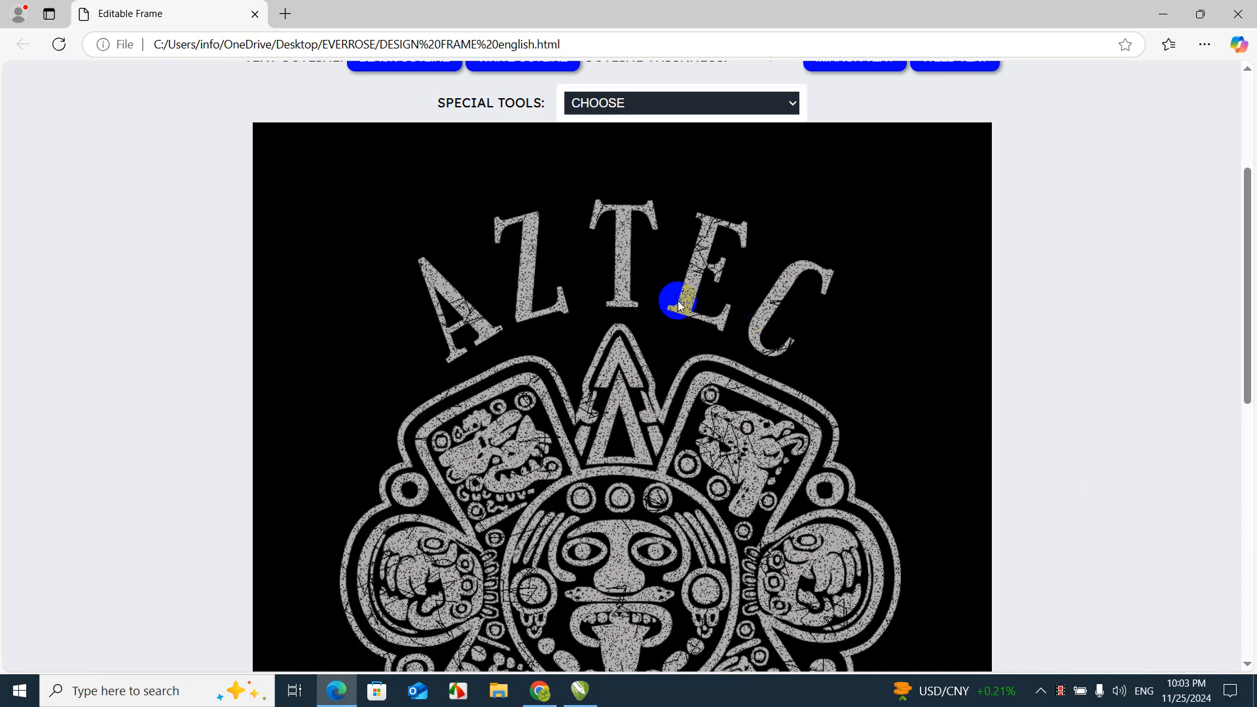
{"action": "scroll", "coordinate": [650, 296], "scroll_direction": "down", "scroll_amount": 5}
{"action": "scroll", "coordinate": [655, 299], "scroll_direction": "up", "scroll_amount": 5}
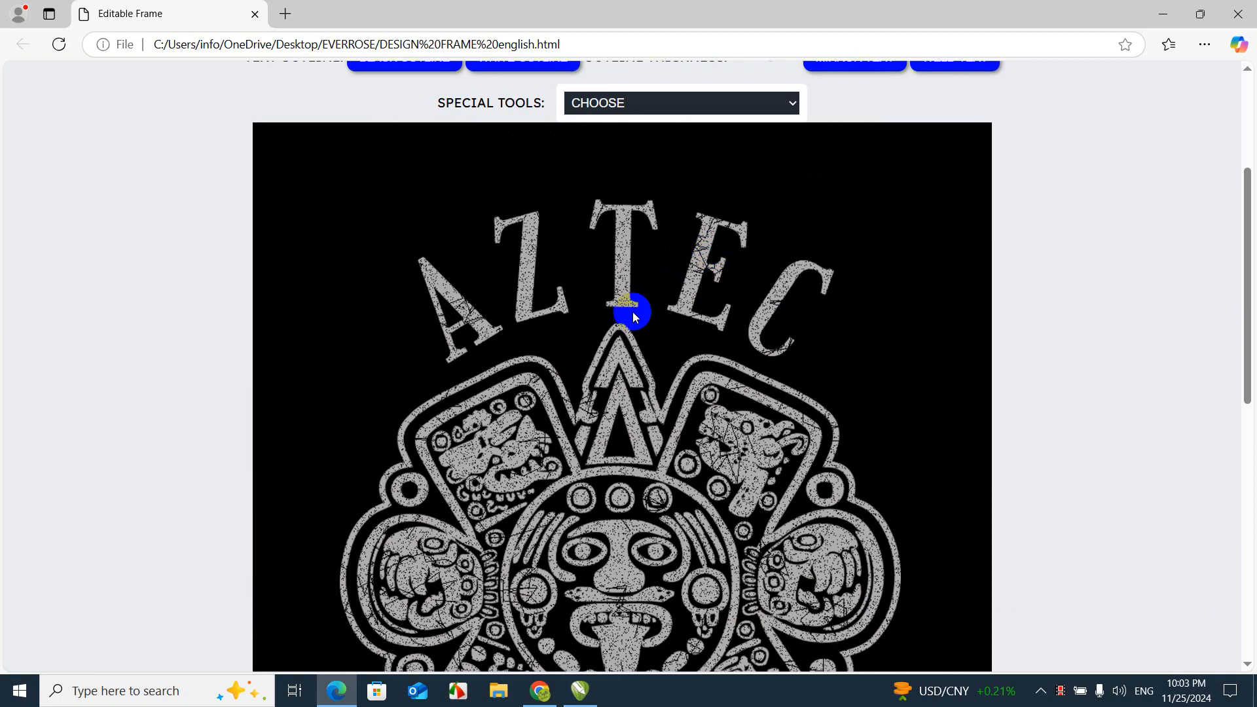
{"action": "scroll", "coordinate": [687, 395], "scroll_direction": "down", "scroll_amount": 5}
{"action": "scroll", "coordinate": [775, 415], "scroll_direction": "up", "scroll_amount": 5}
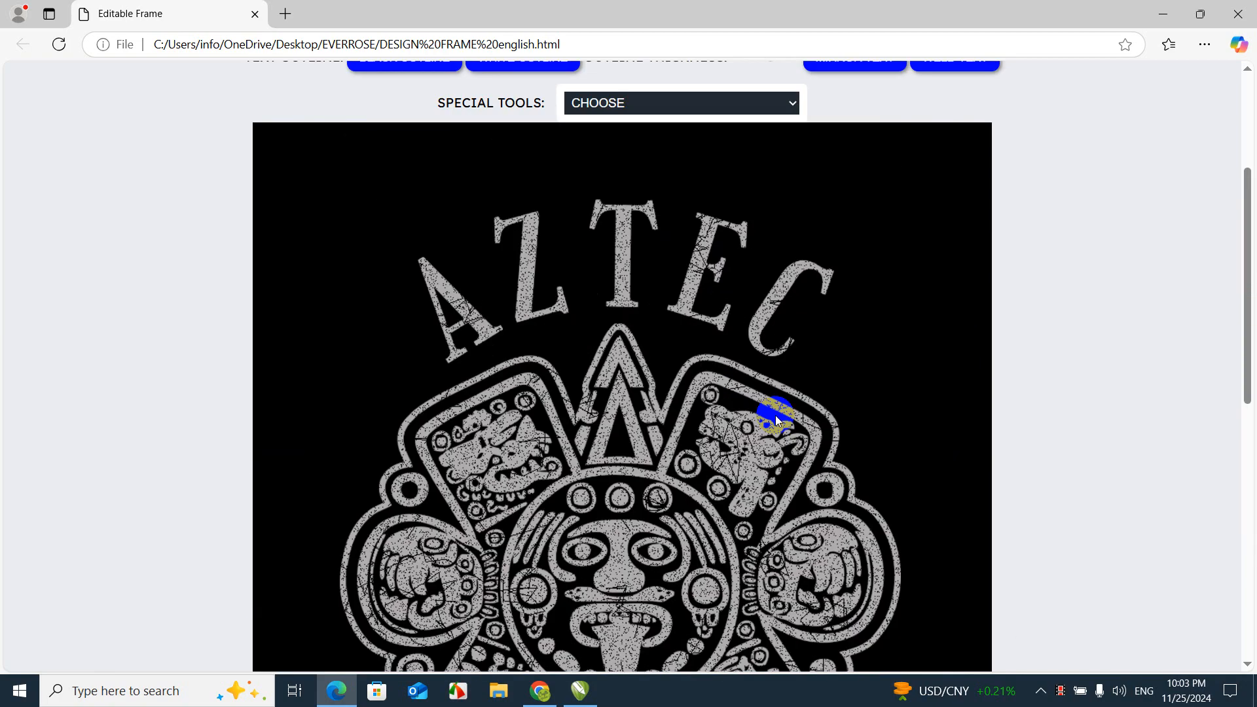
{"action": "scroll", "coordinate": [770, 419], "scroll_direction": "down", "scroll_amount": 2}
{"action": "scroll", "coordinate": [769, 423], "scroll_direction": "down", "scroll_amount": 4}
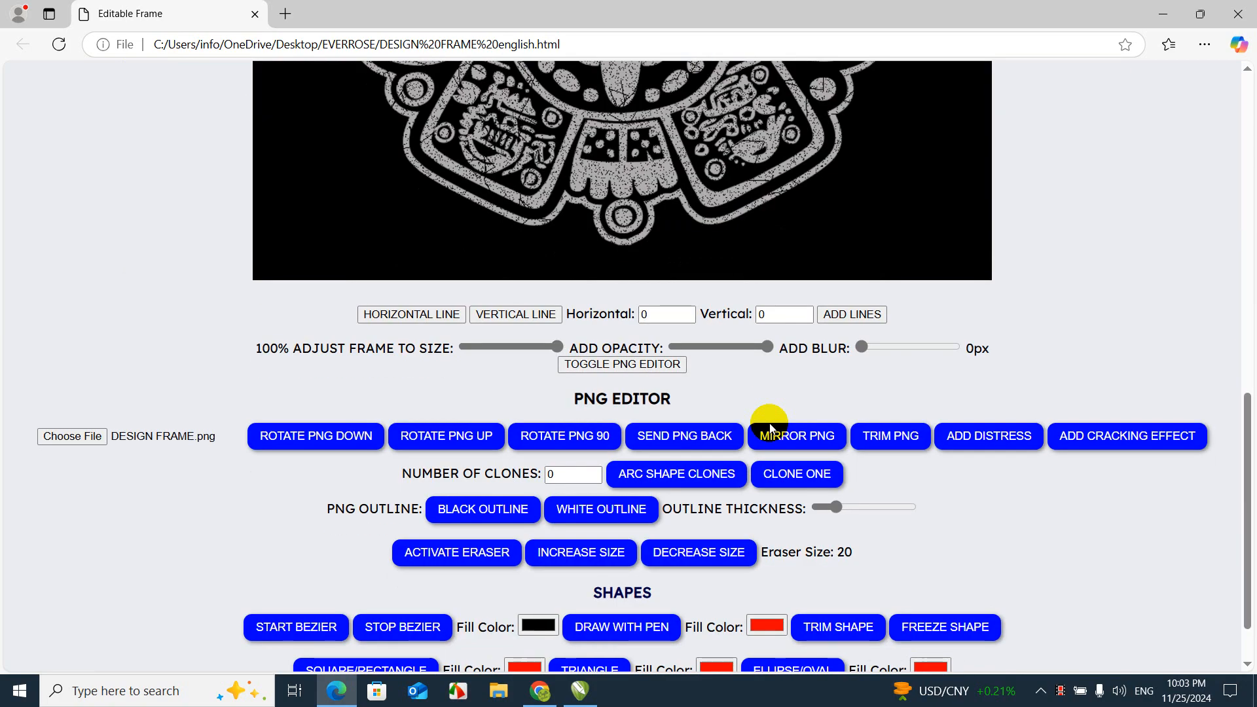
Shrink the AZTEC design to about two fifths of the frame's width and move it near the frame's centre
{"action": "scroll", "coordinate": [272, 309], "scroll_direction": "up", "scroll_amount": 9}
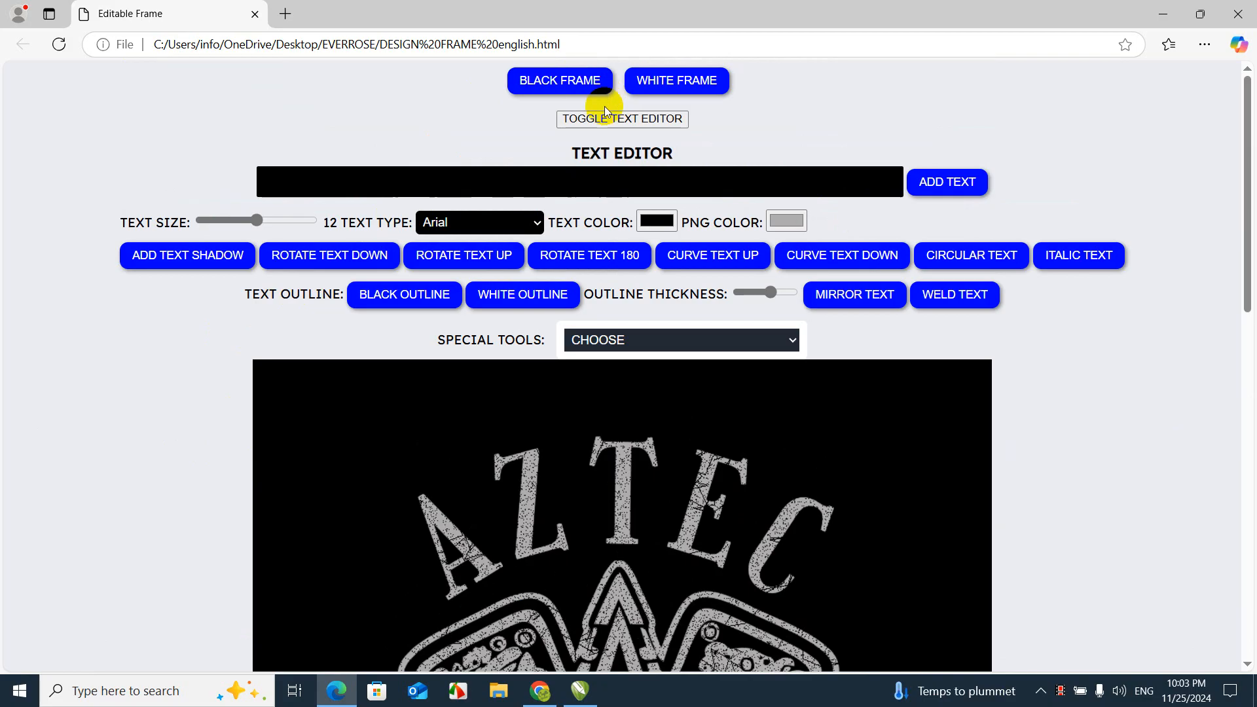
{"action": "left_click", "coordinate": [547, 503]}
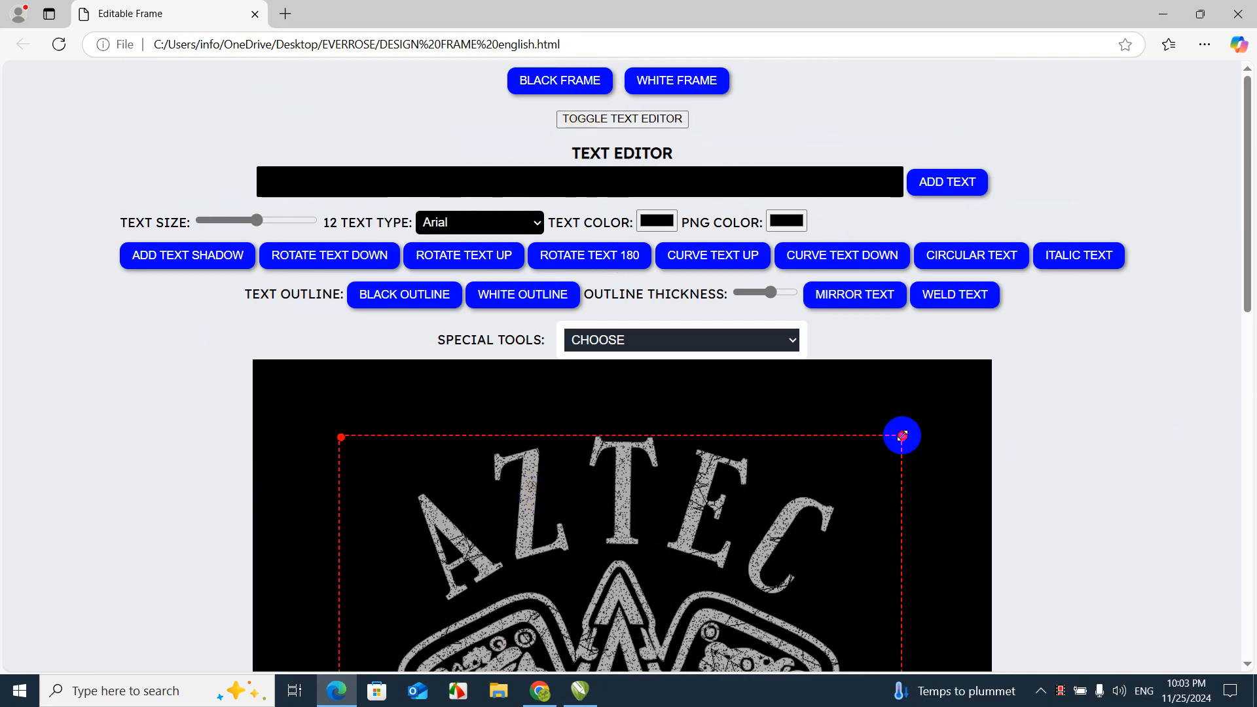
{"action": "left_click_drag", "start_coordinate": [902, 435], "coordinate": [717, 560]}
{"action": "scroll", "coordinate": [717, 559], "scroll_direction": "down", "scroll_amount": 10}
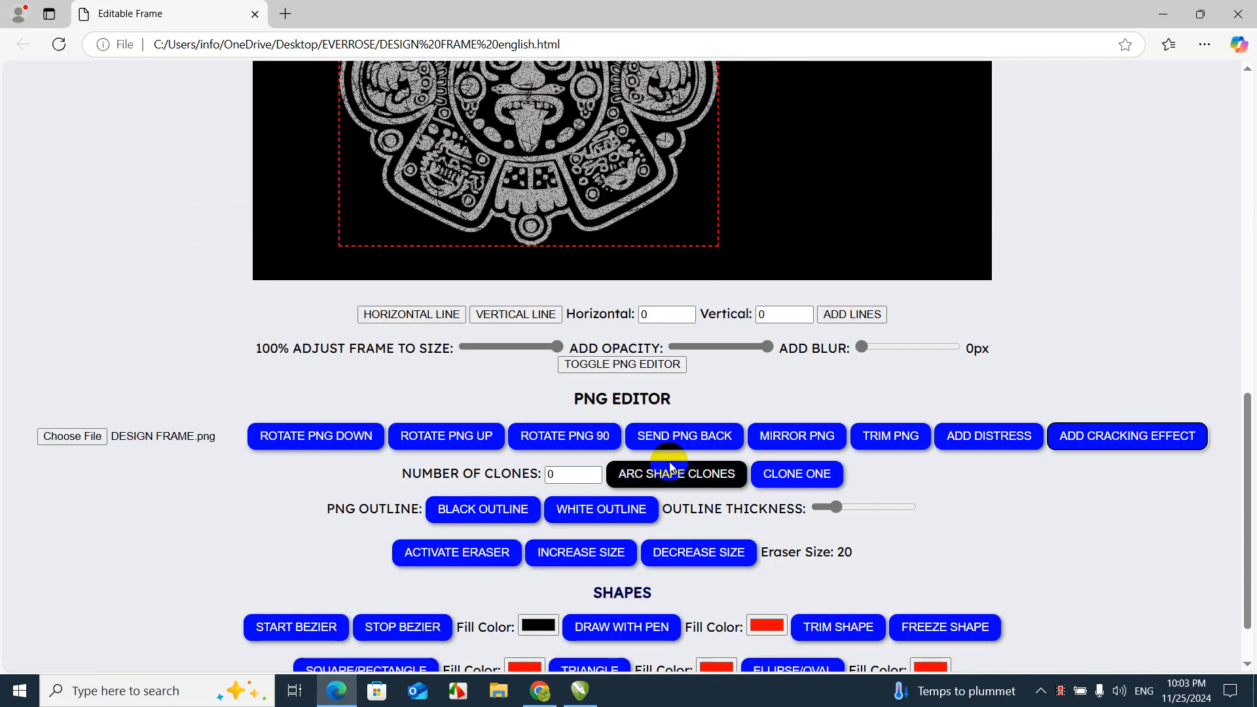
{"action": "left_click", "coordinate": [635, 204]}
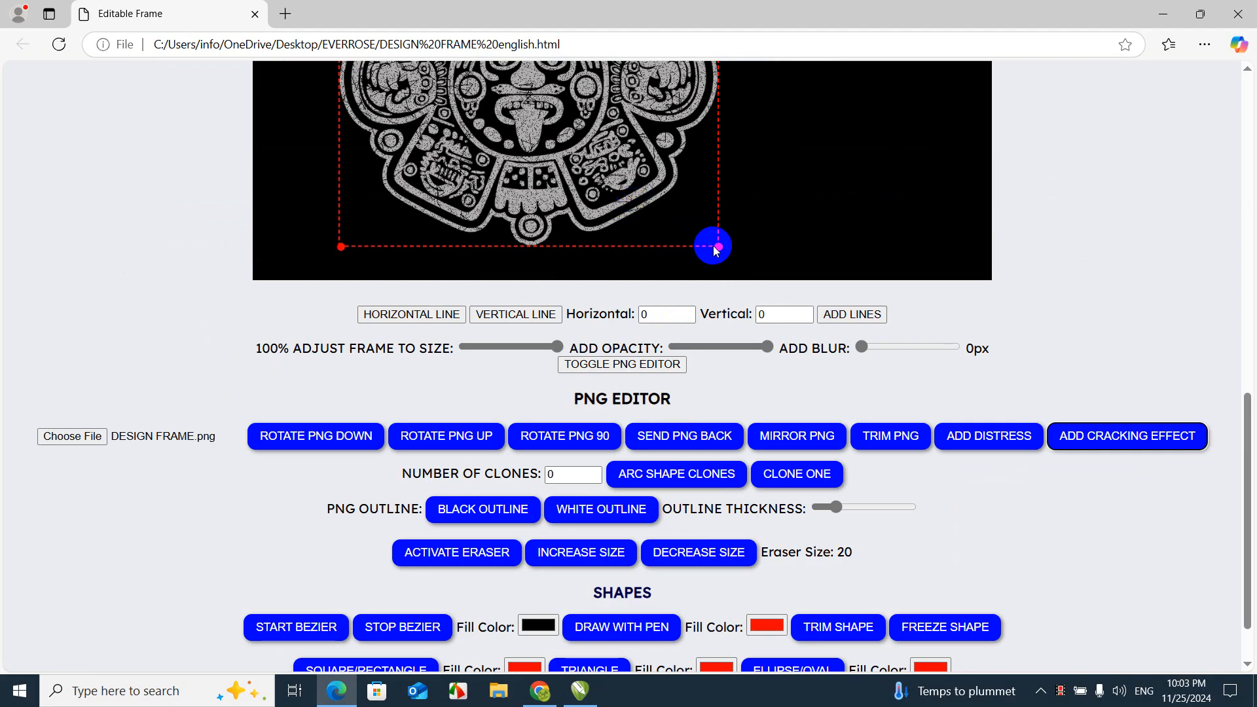
{"action": "left_click_drag", "start_coordinate": [715, 247], "coordinate": [615, 116]}
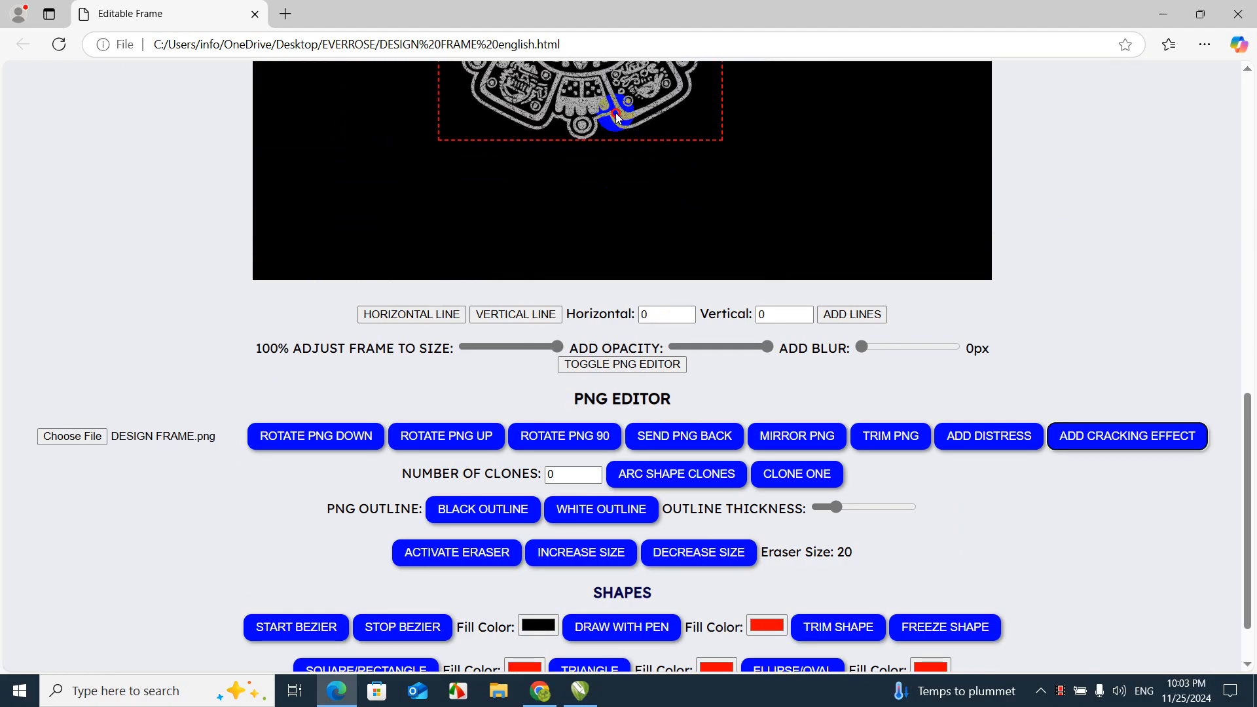
Switch the frame to a white background
{"action": "scroll", "coordinate": [198, 247], "scroll_direction": "up", "scroll_amount": 10}
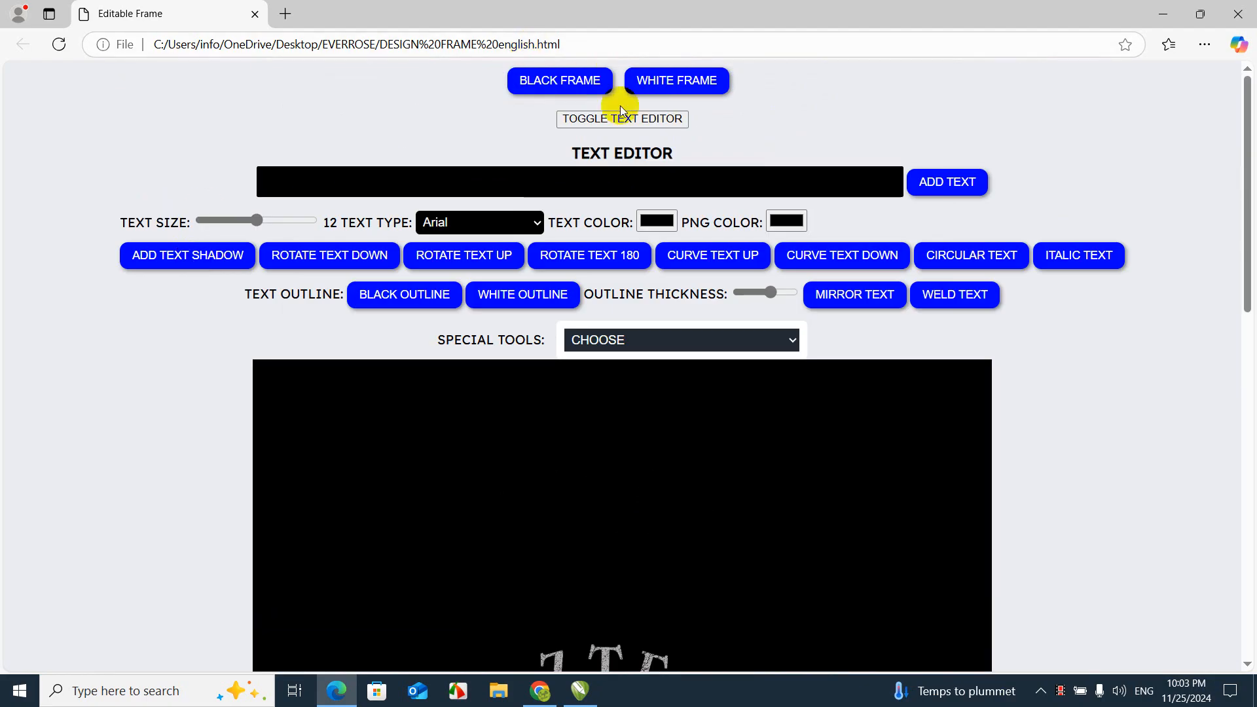
{"action": "left_click", "coordinate": [645, 84]}
Import the A BLACK TSHIRT PNG into the frame from New folder on the Desktop
{"action": "scroll", "coordinate": [511, 156], "scroll_direction": "down", "scroll_amount": 9}
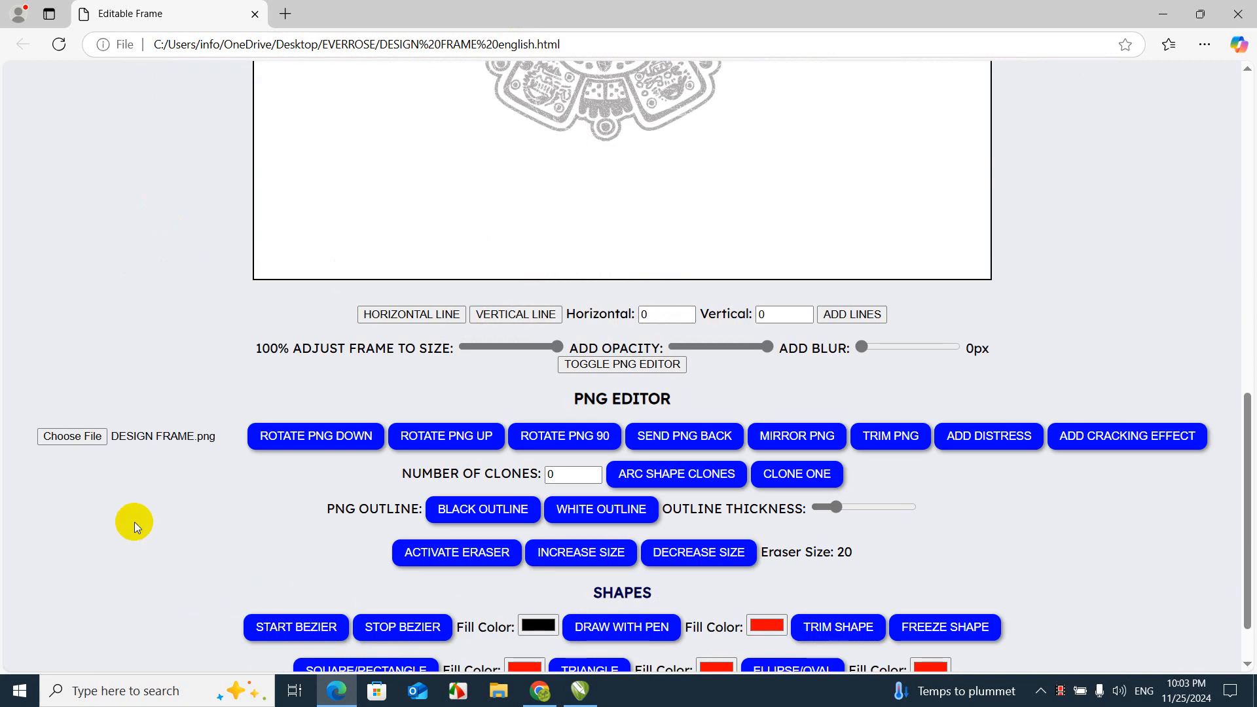
{"action": "left_click", "coordinate": [87, 438]}
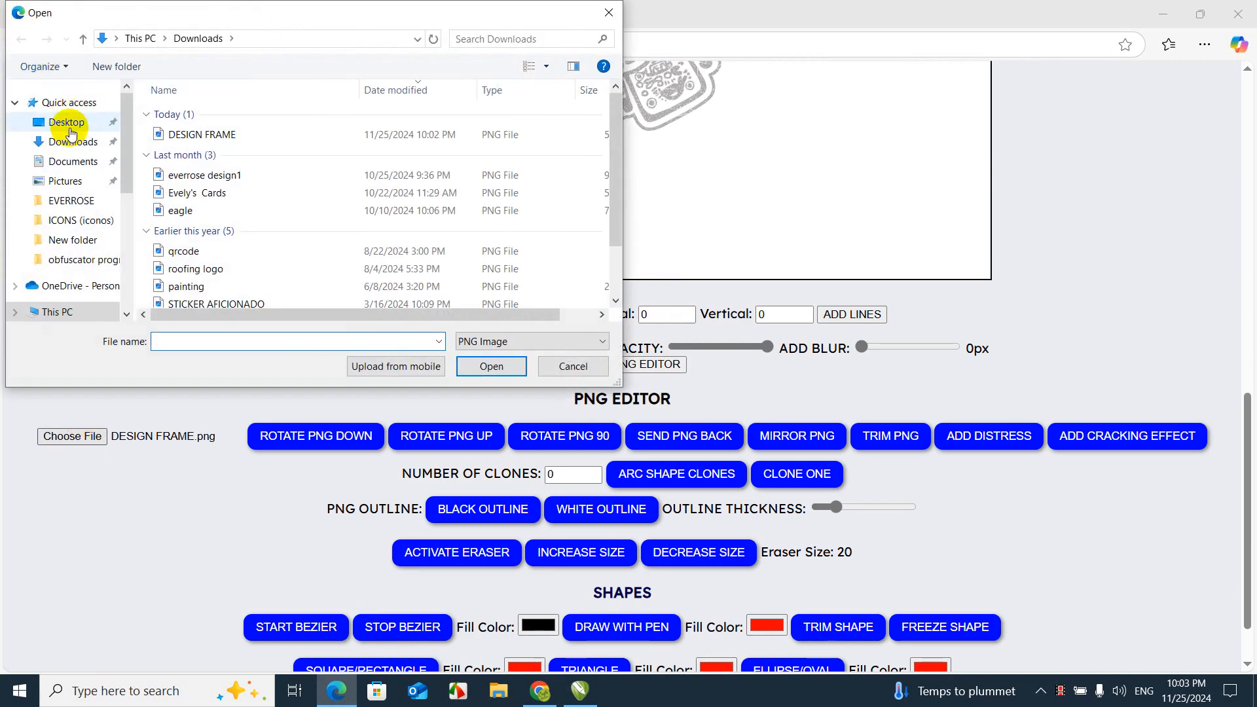
{"action": "left_click", "coordinate": [67, 125]}
{"action": "double_click", "coordinate": [282, 131]}
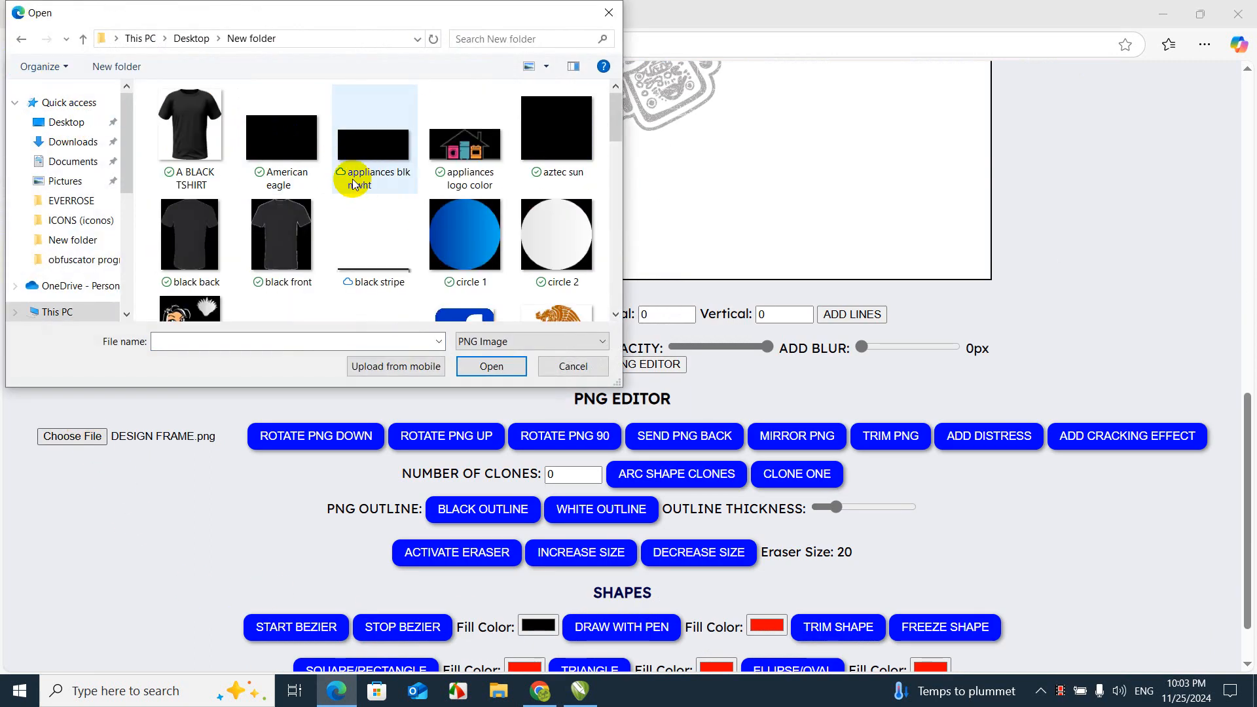
{"action": "double_click", "coordinate": [211, 145]}
Enlarge the black T-shirt image to about nine tenths of the frame's width and shrink the frame to fit the shirt
{"action": "scroll", "coordinate": [501, 186], "scroll_direction": "up", "scroll_amount": 8}
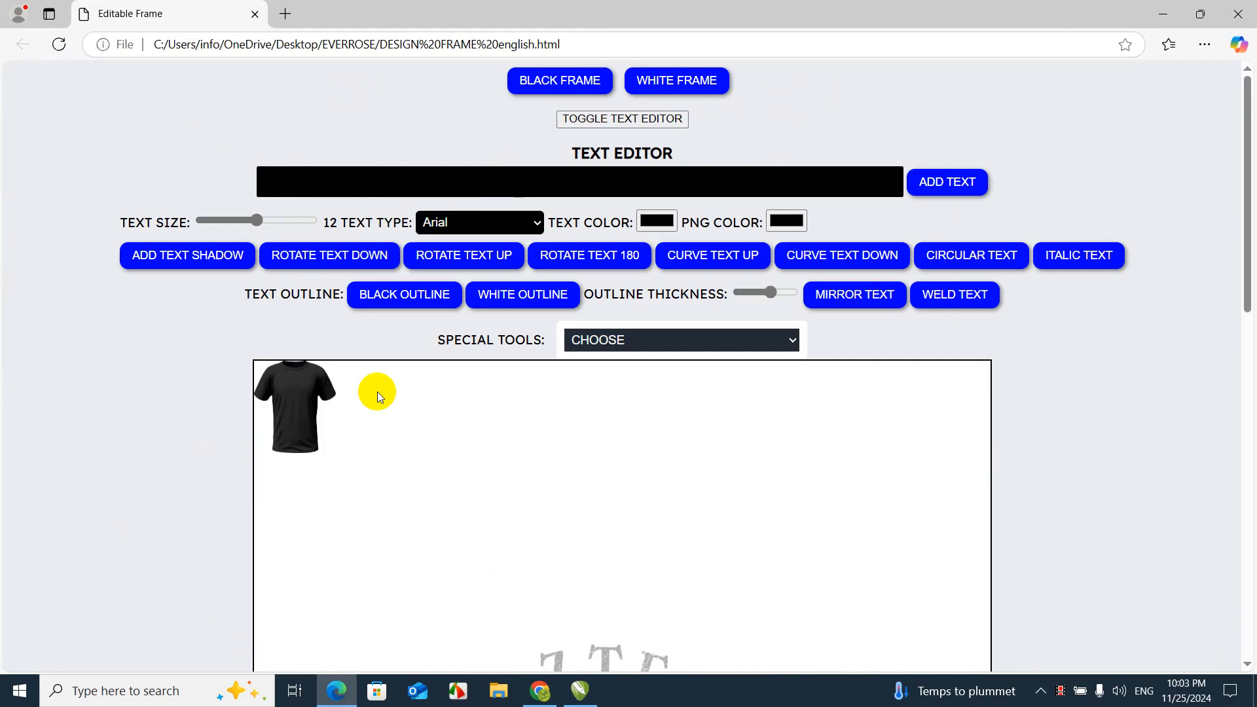
{"action": "left_click", "coordinate": [315, 429]}
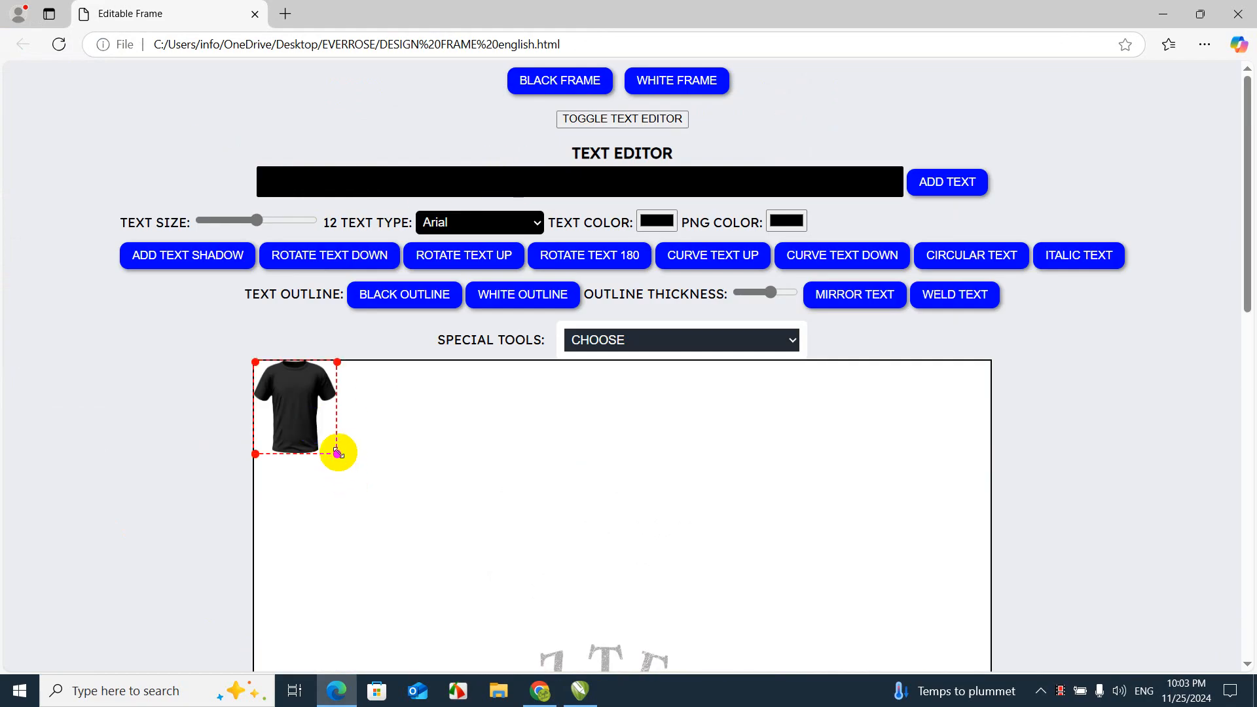
{"action": "left_click_drag", "start_coordinate": [338, 452], "coordinate": [785, 667]}
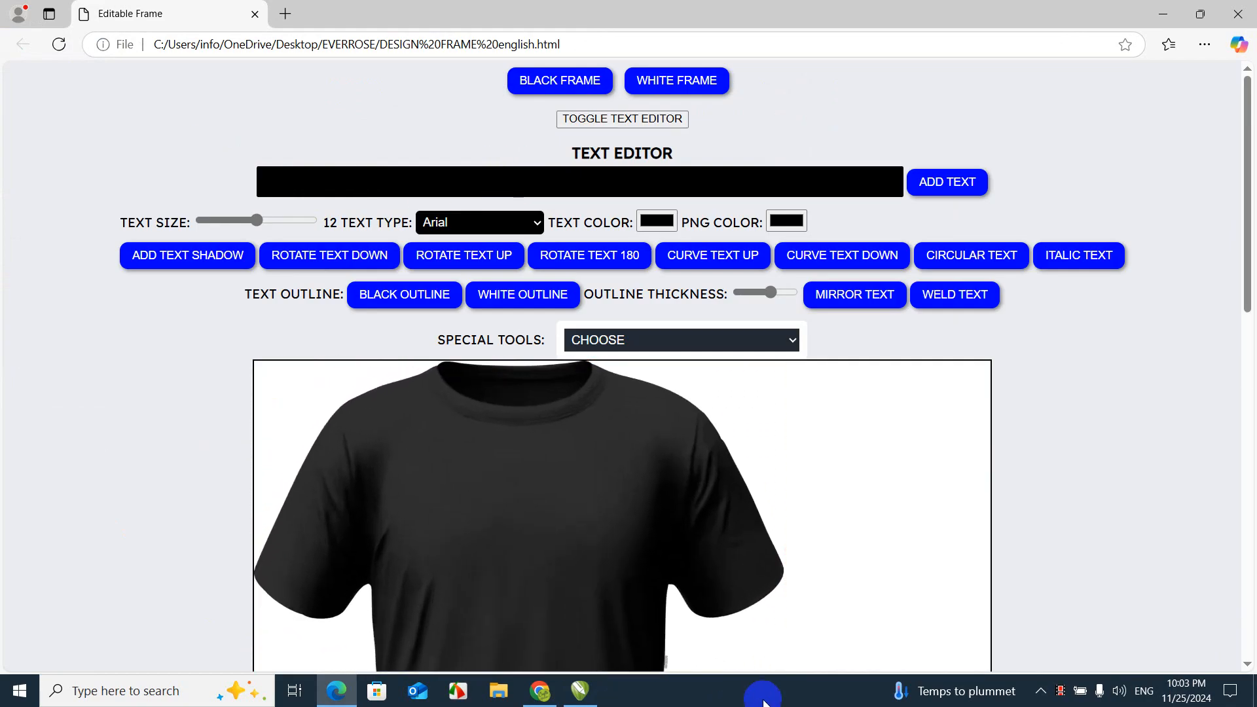
{"action": "scroll", "coordinate": [696, 456], "scroll_direction": "down", "scroll_amount": 5}
{"action": "left_click", "coordinate": [618, 370]}
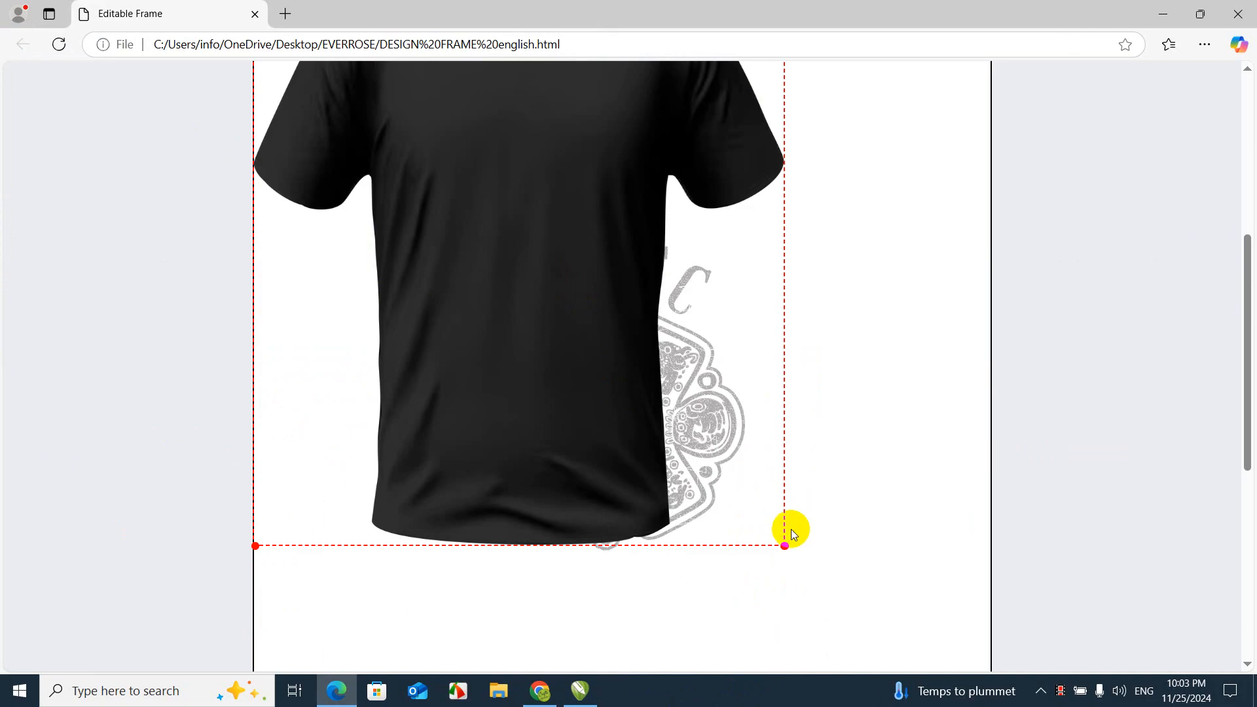
{"action": "left_click_drag", "start_coordinate": [785, 546], "coordinate": [940, 691]}
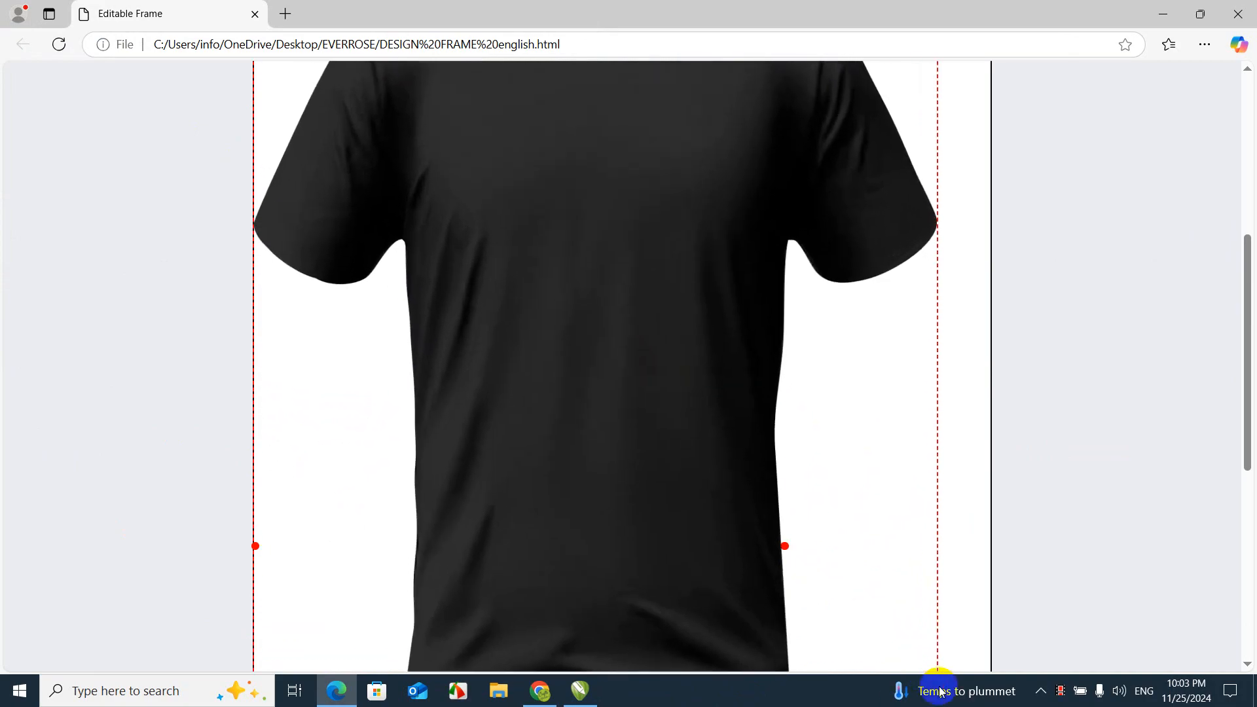
{"action": "scroll", "coordinate": [971, 573], "scroll_direction": "down", "scroll_amount": 6}
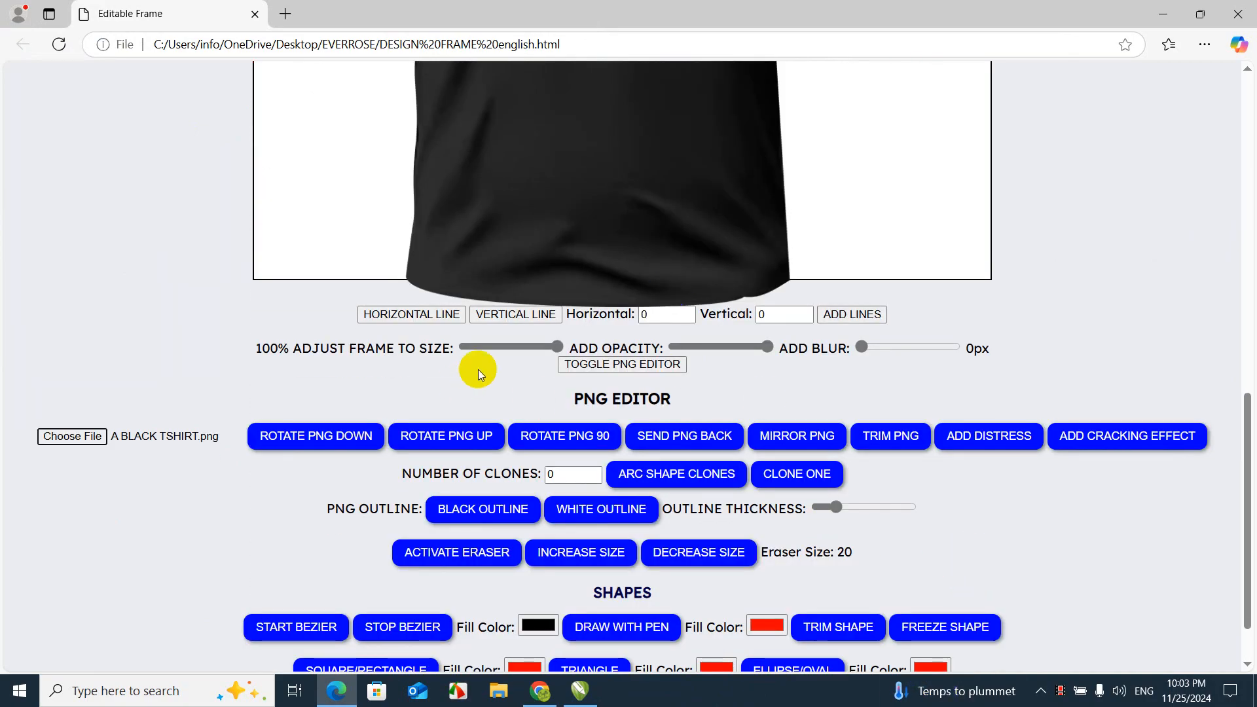
{"action": "left_click_drag", "start_coordinate": [532, 344], "coordinate": [446, 350]}
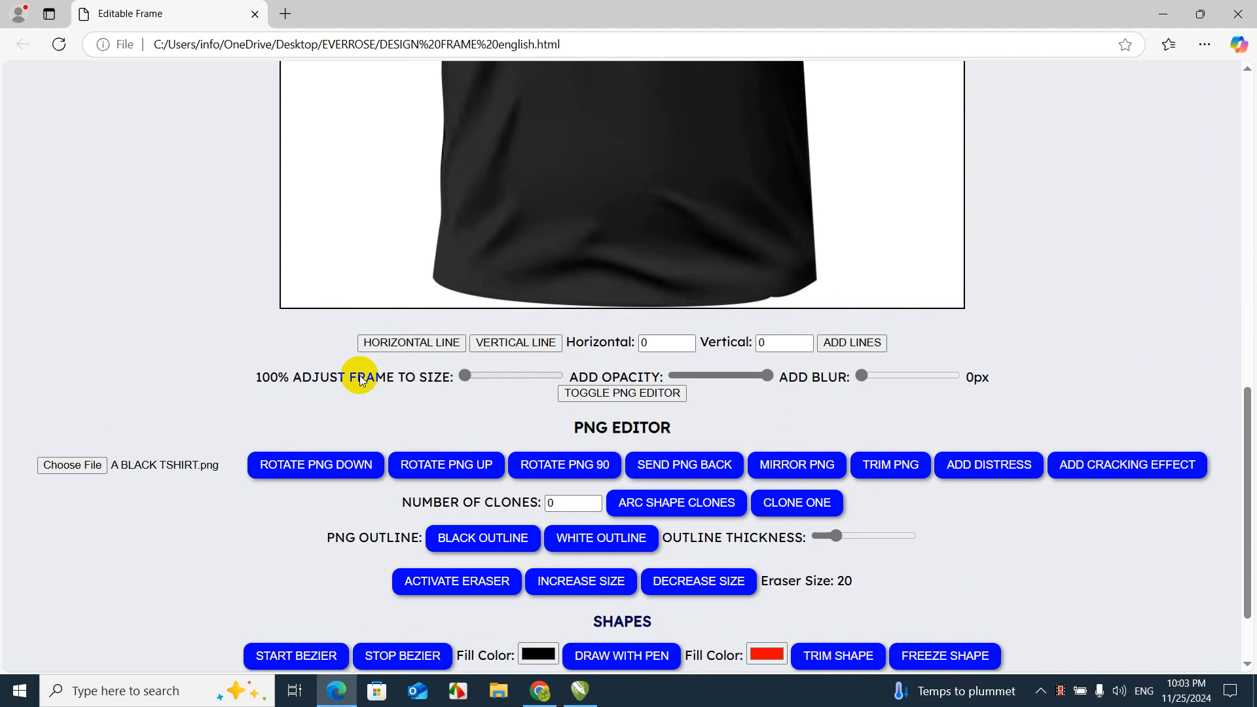
Send the black T-shirt behind the AZTEC design and move the design to the centre of the shirt's chest
{"action": "left_click", "coordinate": [681, 466]}
{"action": "scroll", "coordinate": [677, 471], "scroll_direction": "up", "scroll_amount": 10}
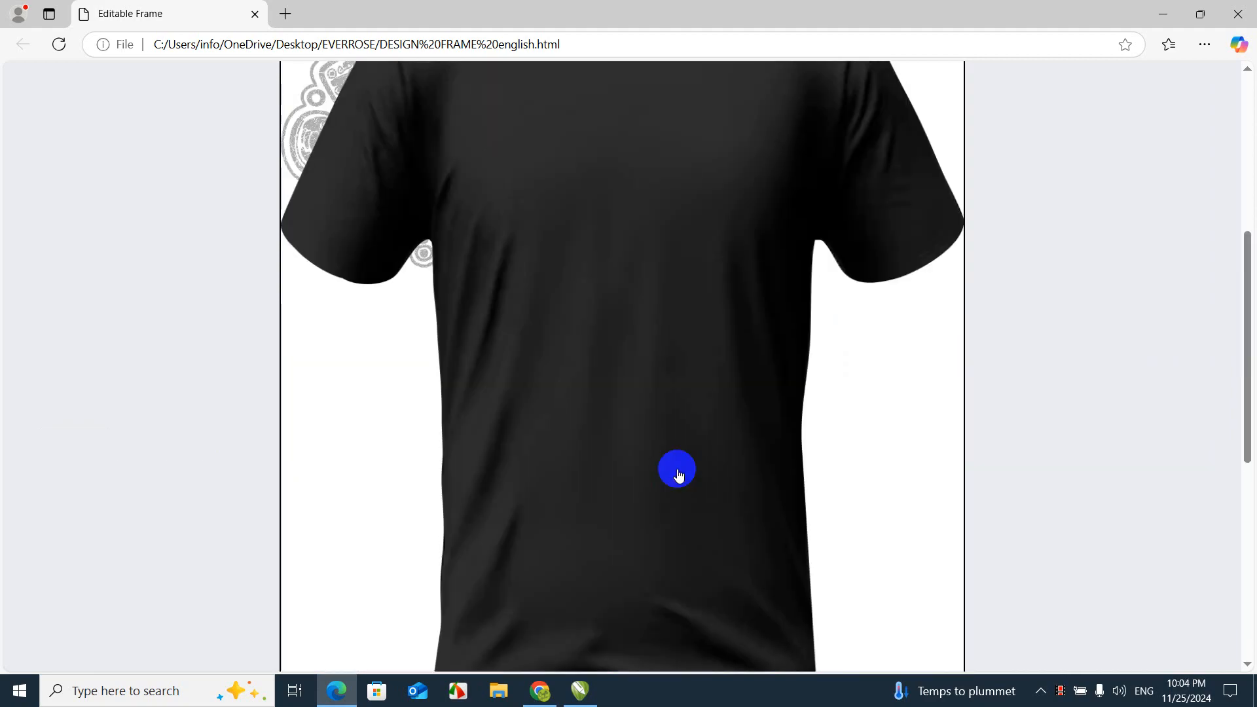
{"action": "scroll", "coordinate": [599, 416], "scroll_direction": "up", "scroll_amount": 1}
{"action": "scroll", "coordinate": [426, 412], "scroll_direction": "down", "scroll_amount": 10}
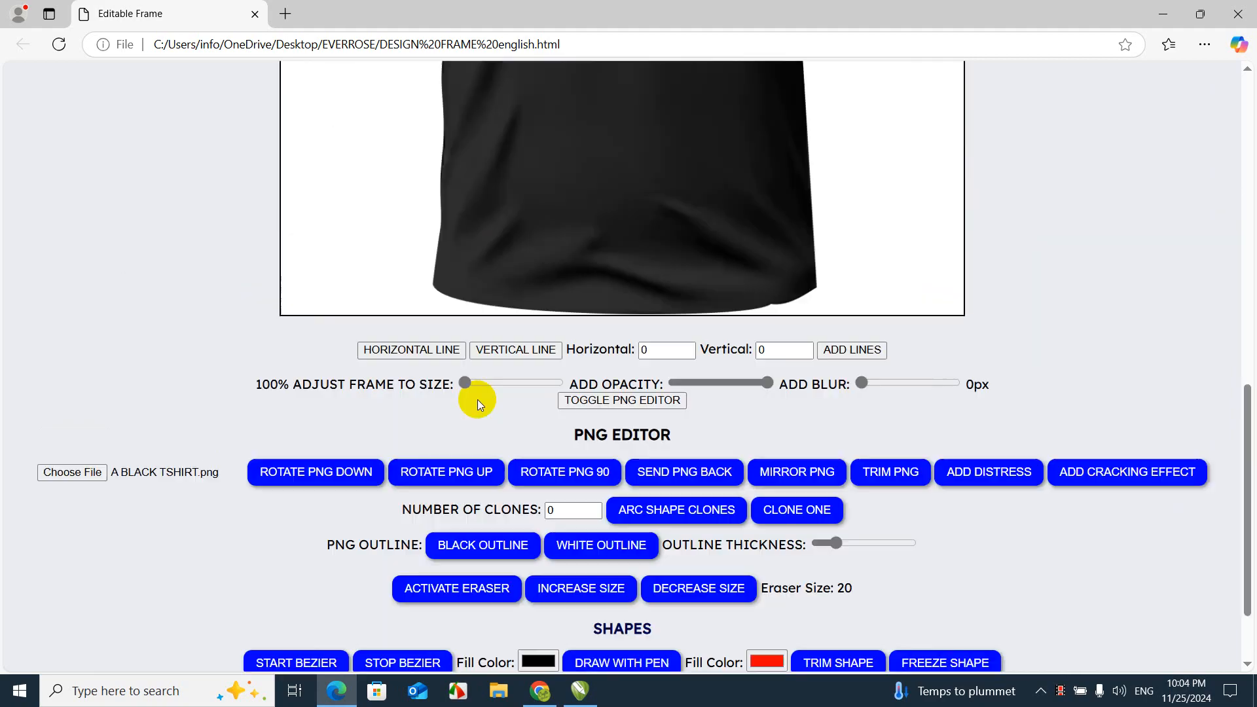
{"action": "scroll", "coordinate": [709, 466], "scroll_direction": "up", "scroll_amount": 6}
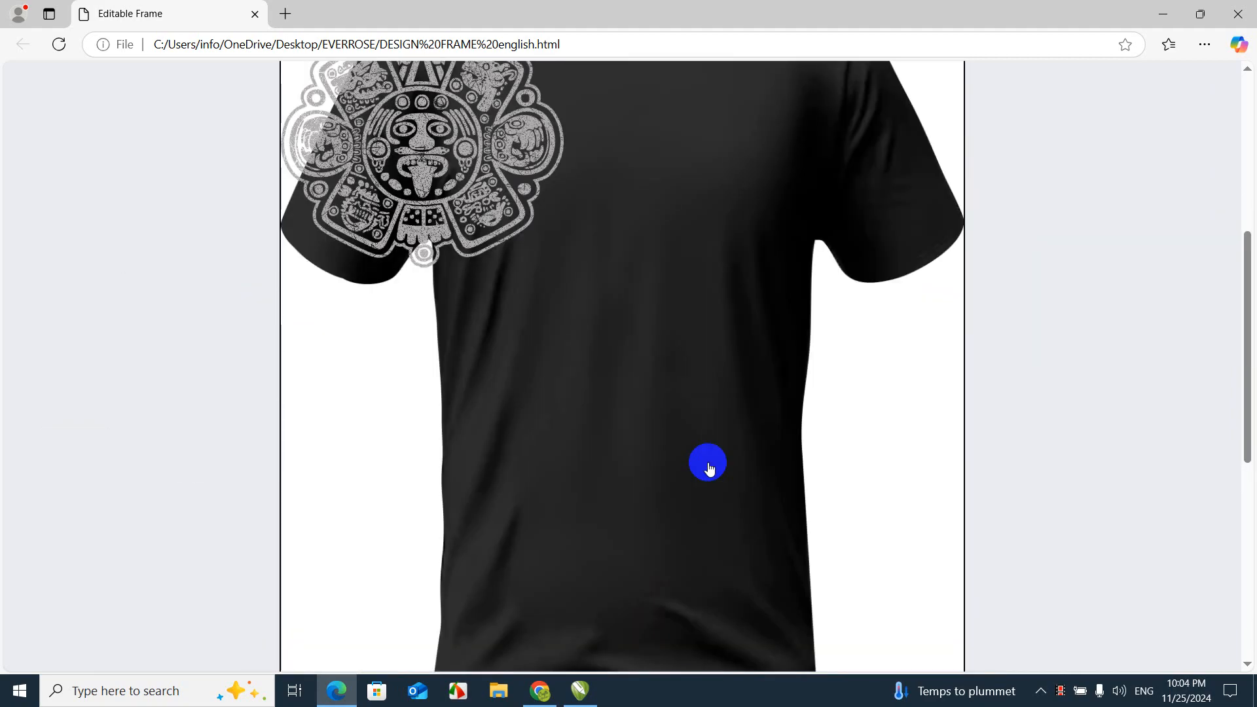
{"action": "scroll", "coordinate": [671, 405], "scroll_direction": "up", "scroll_amount": 5}
{"action": "left_click_drag", "start_coordinate": [482, 503], "coordinate": [688, 610]}
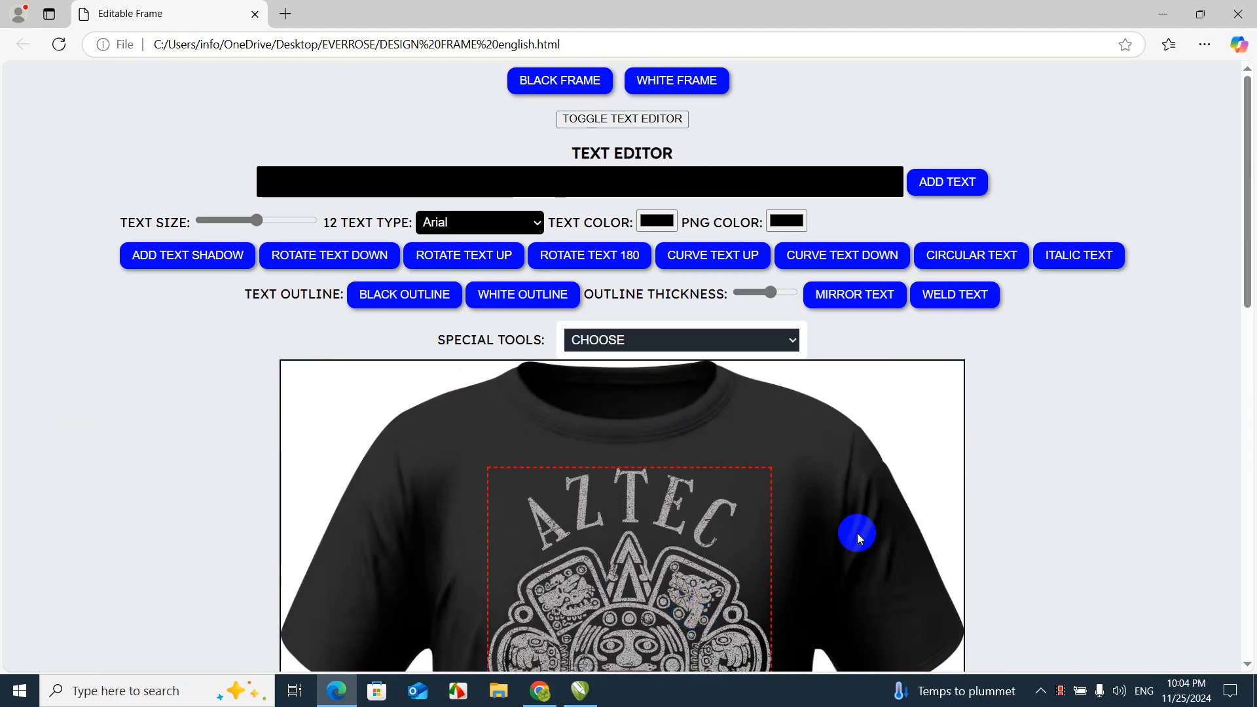
Examine the finished T-shirt mockup from collar to hem, including the AZTEC design's placement and texture on the chest
{"action": "left_click_drag", "start_coordinate": [1246, 240], "coordinate": [1252, 378]}
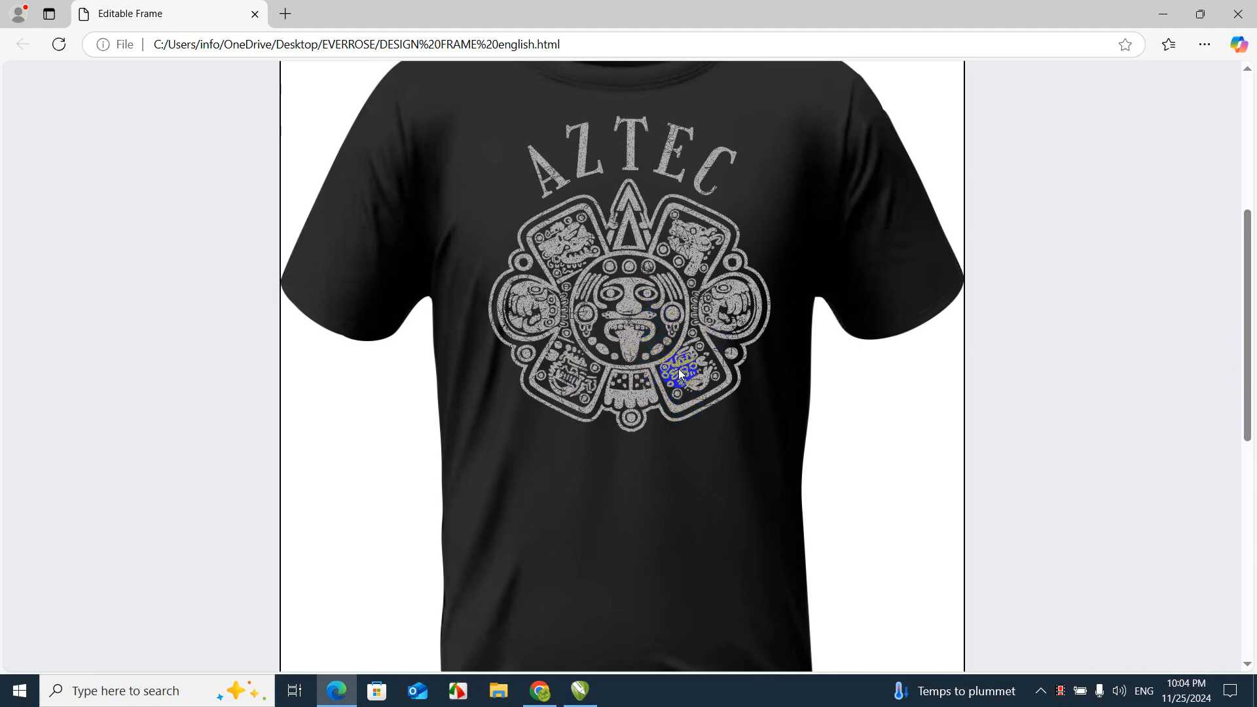
{"action": "scroll", "coordinate": [646, 339], "scroll_direction": "up", "scroll_amount": 6}
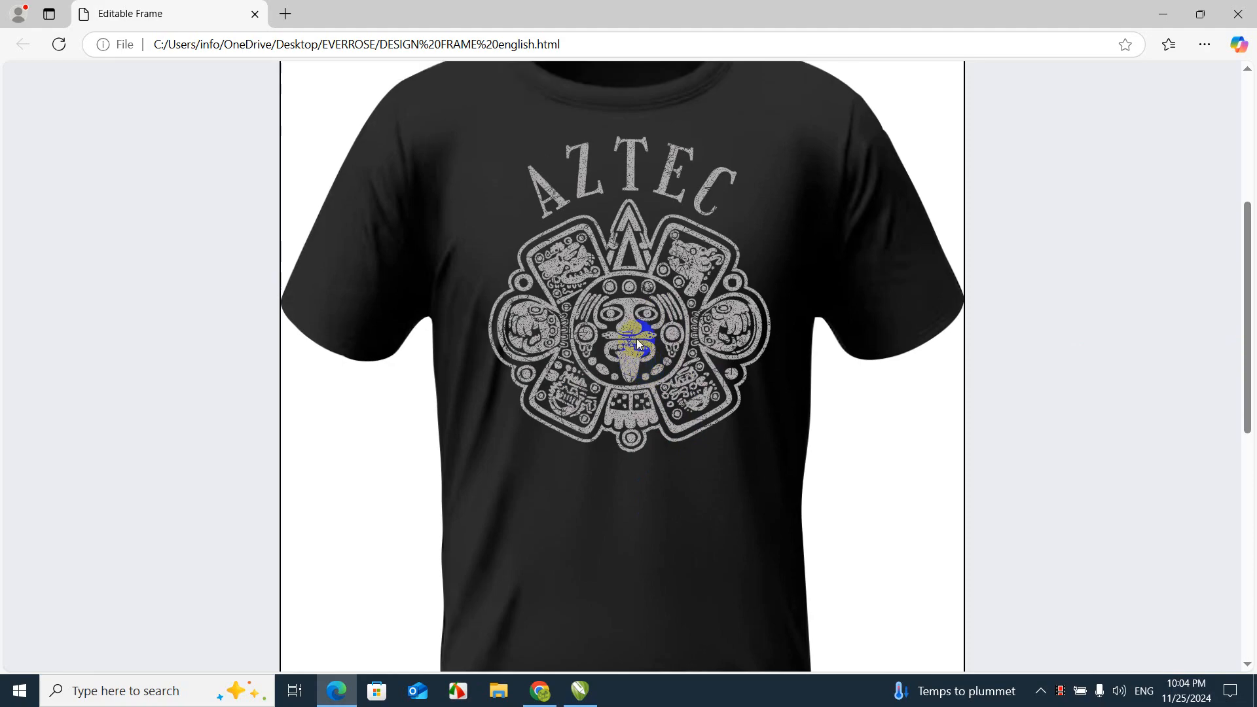
{"action": "scroll", "coordinate": [647, 339], "scroll_direction": "down", "scroll_amount": 6}
{"action": "left_click_drag", "start_coordinate": [1235, 331], "coordinate": [1243, 272]}
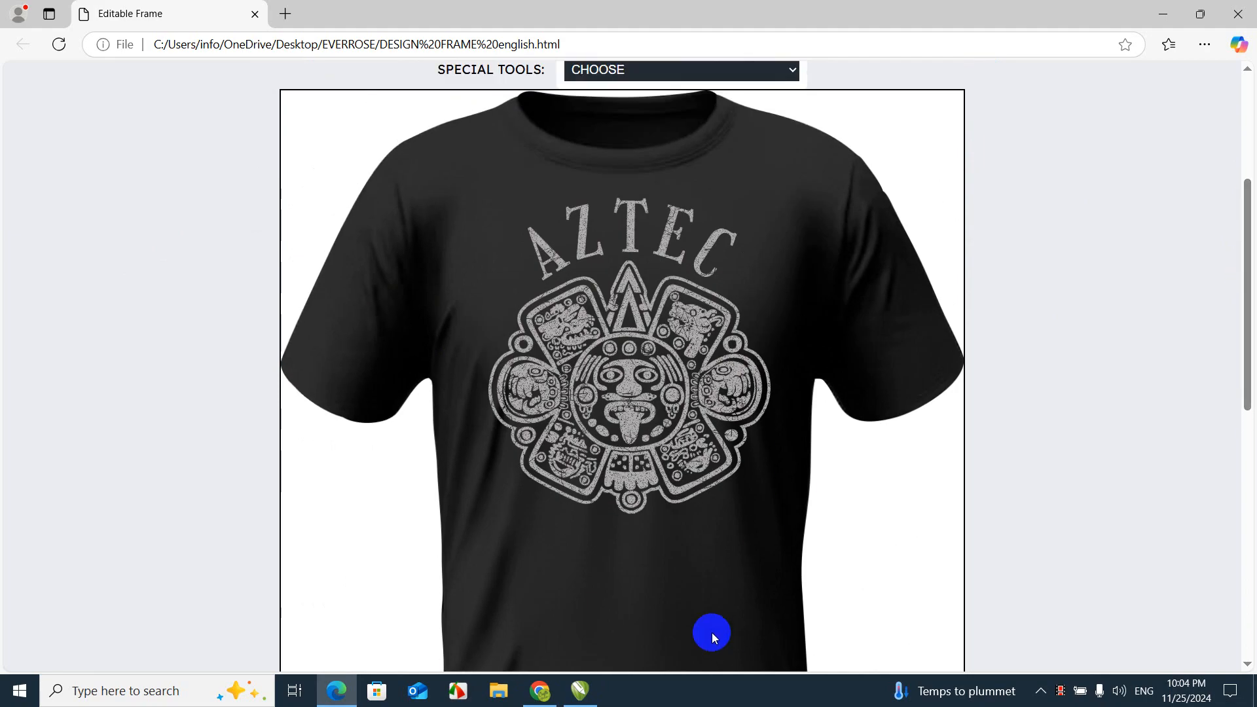
{"action": "scroll", "coordinate": [956, 563], "scroll_direction": "up", "scroll_amount": 4}
{"action": "scroll", "coordinate": [1091, 529], "scroll_direction": "down", "scroll_amount": 5}
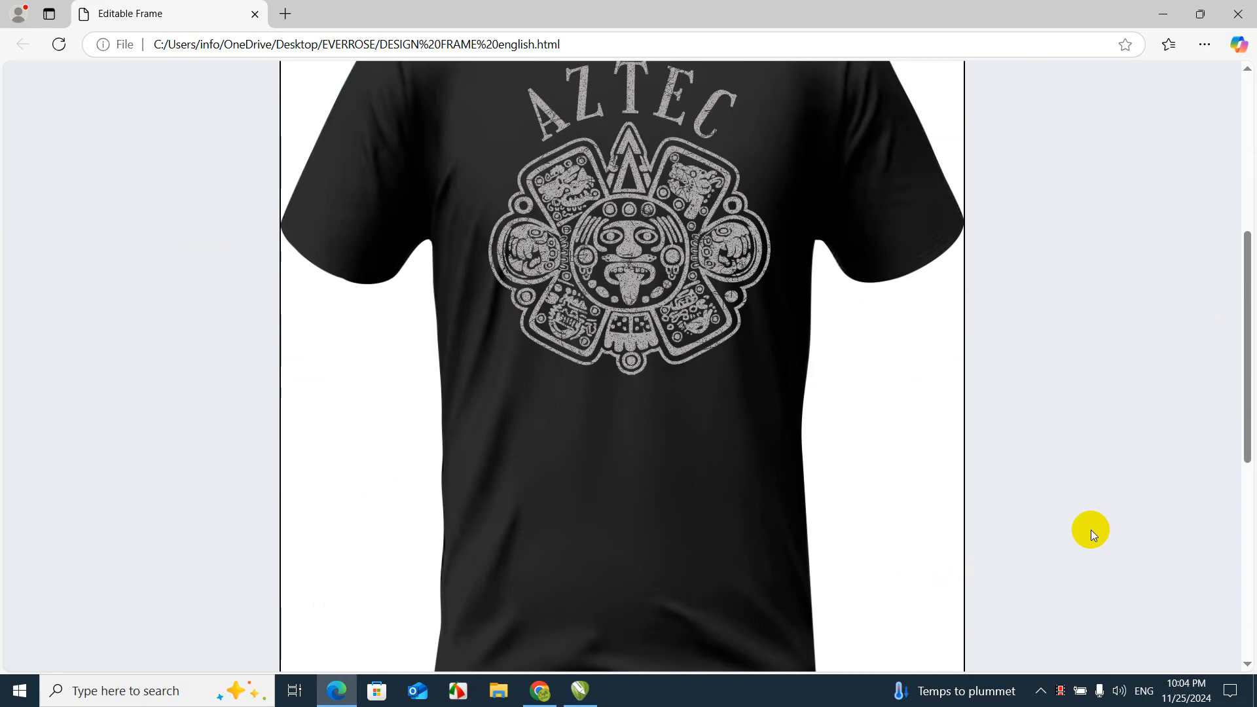
{"action": "scroll", "coordinate": [1090, 529], "scroll_direction": "up", "scroll_amount": 6}
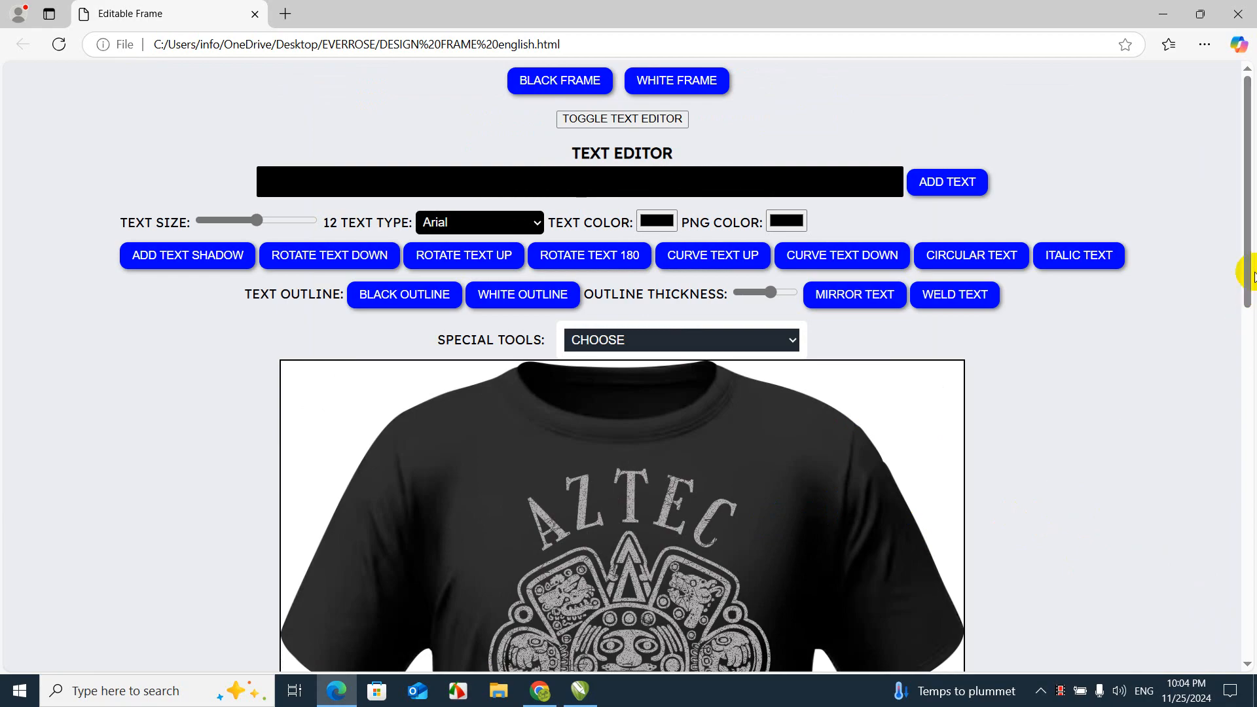
{"action": "mouse_move", "coordinate": [1246, 274]}
{"action": "left_mouse_down"}
{"action": "mouse_move", "coordinate": [1248, 578]}
{"action": "mouse_move", "coordinate": [1247, 268]}
{"action": "left_mouse_up"}
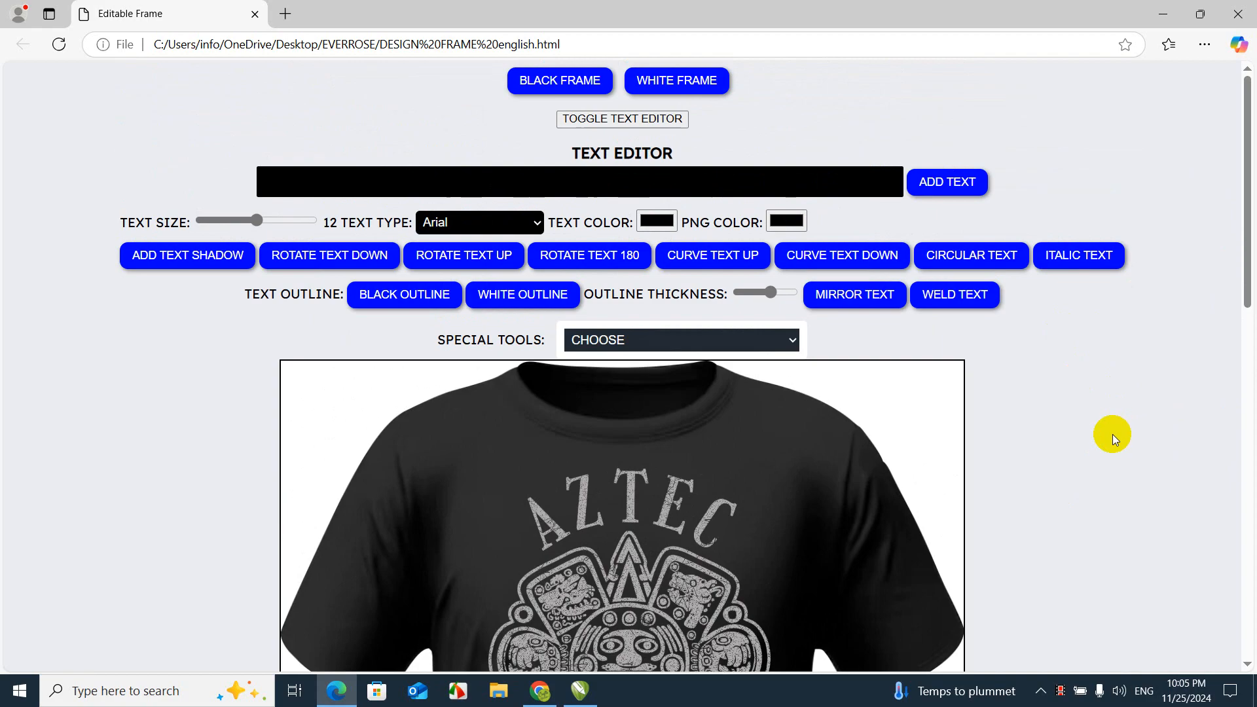
{"action": "scroll", "coordinate": [1105, 438], "scroll_direction": "down", "scroll_amount": 5}
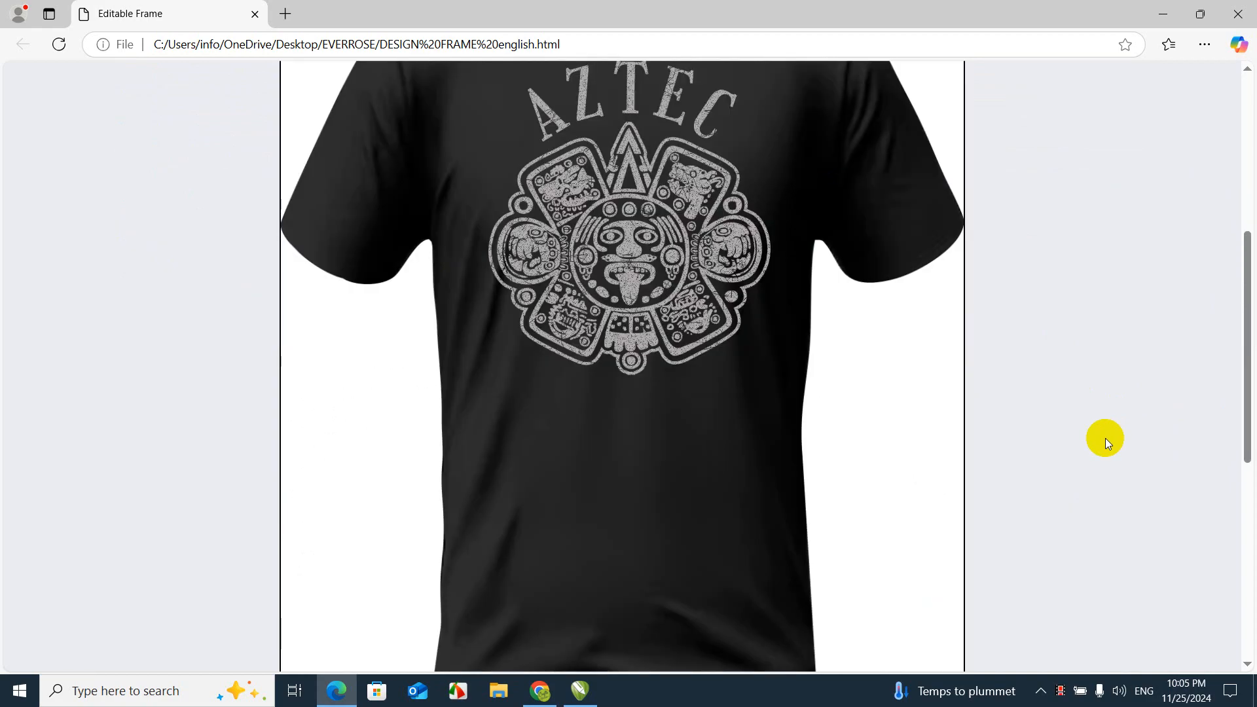
{"action": "scroll", "coordinate": [1105, 438], "scroll_direction": "down", "scroll_amount": 6}
{"action": "scroll", "coordinate": [1105, 438], "scroll_direction": "up", "scroll_amount": 11}
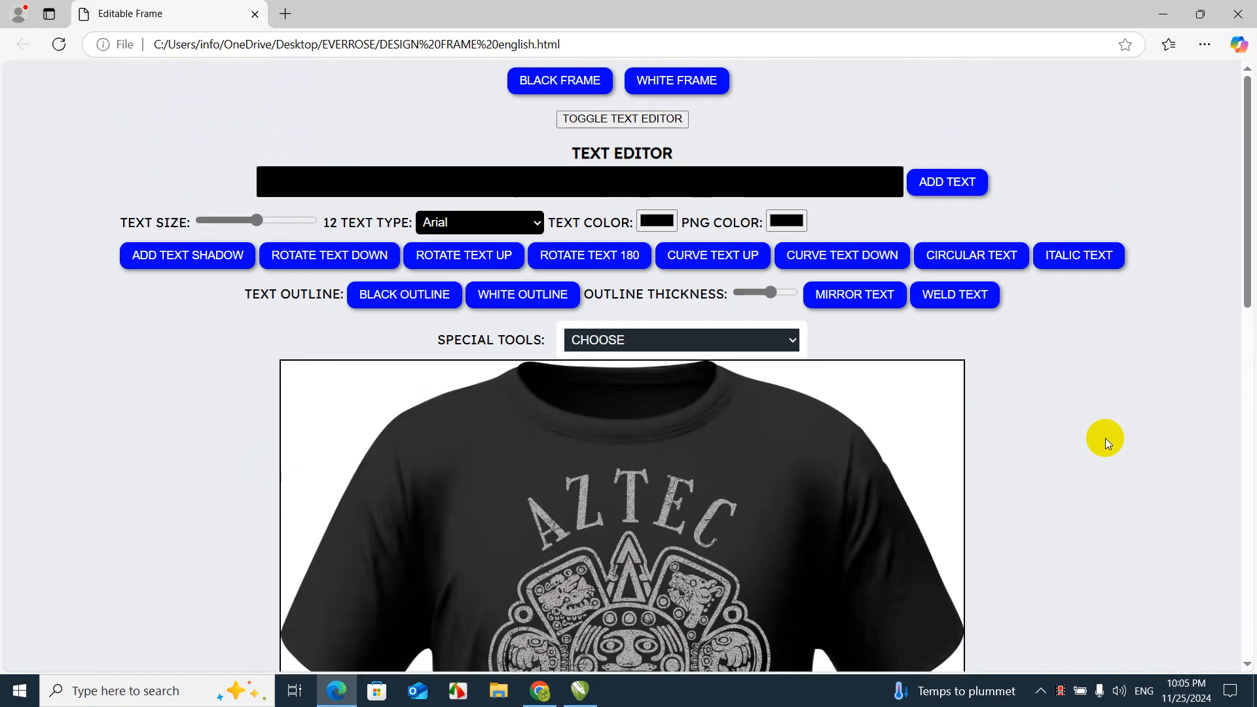